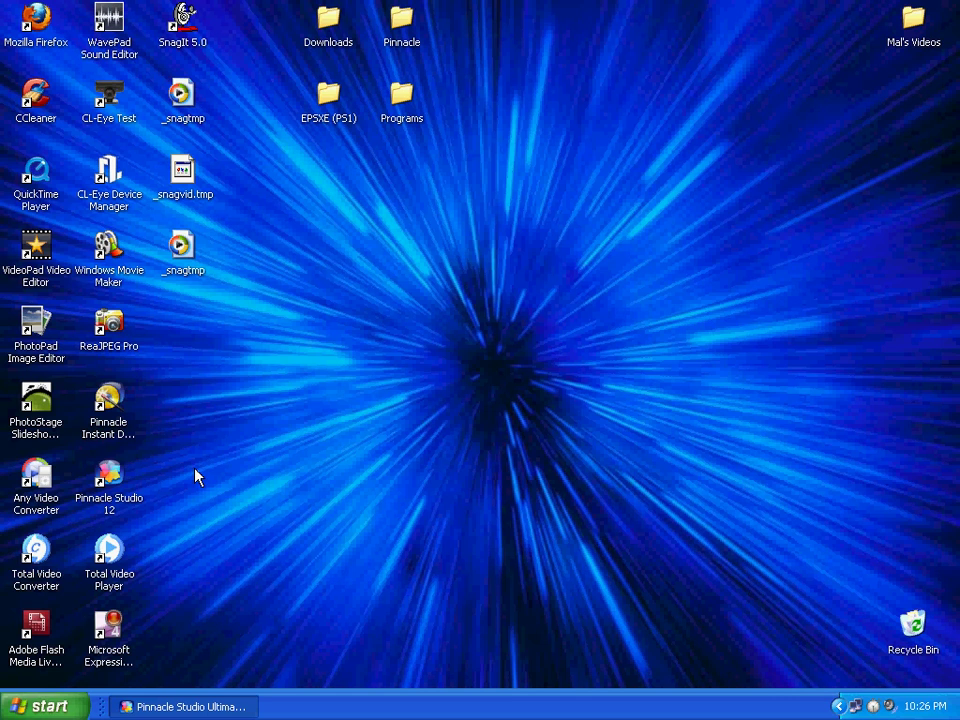
- Restore Pinnacle Studio and delete every clip from the My Movie 3 timeline
click(205, 708)
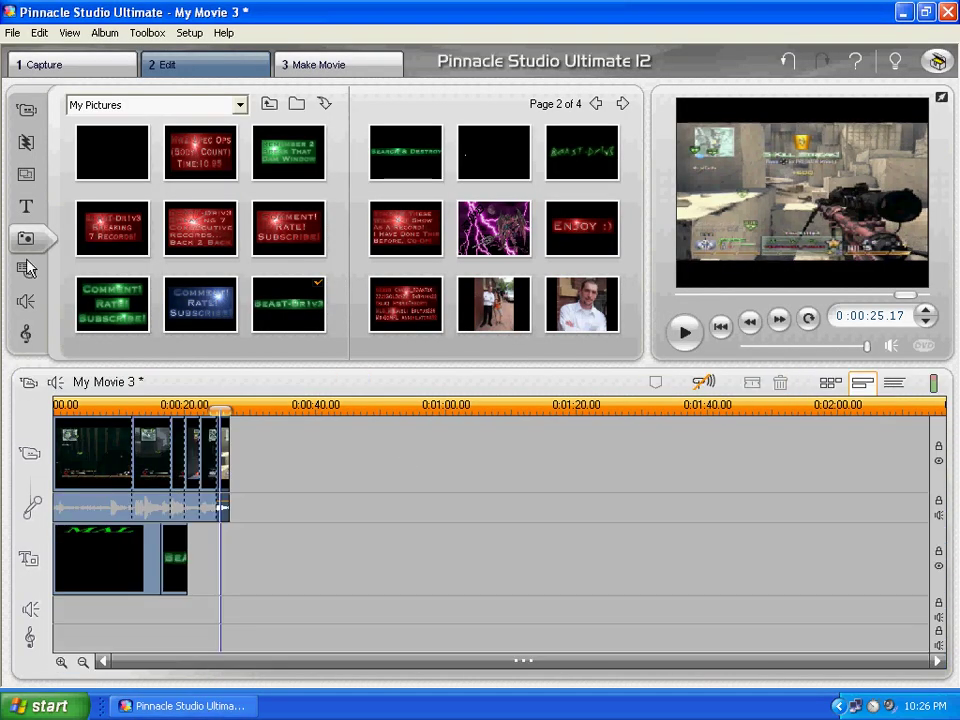
drag(257, 611, 71, 435)
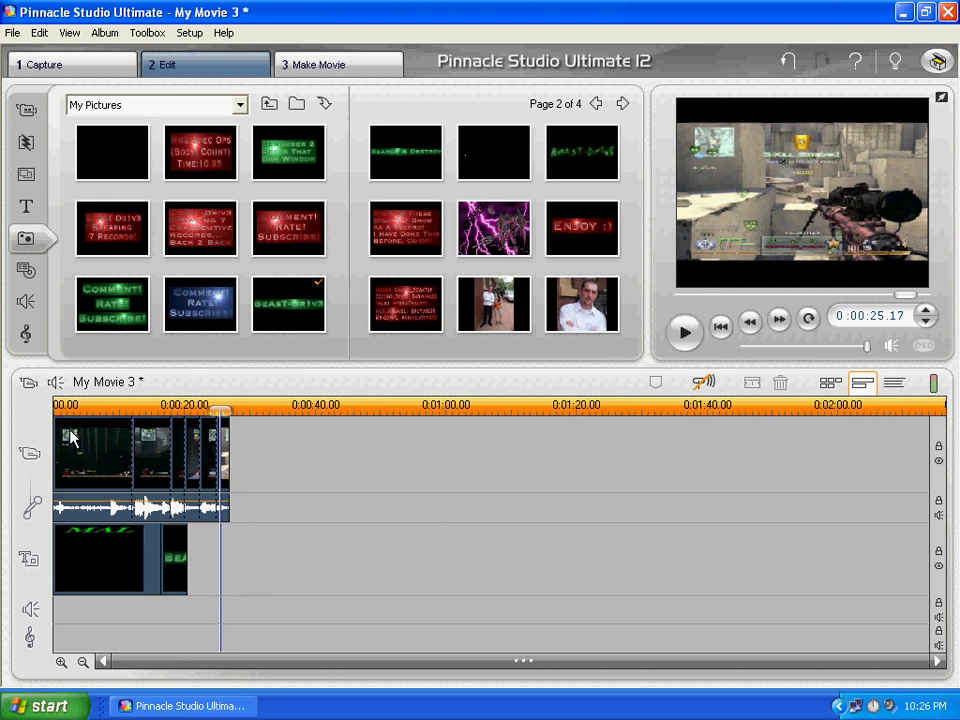
key(Delete)
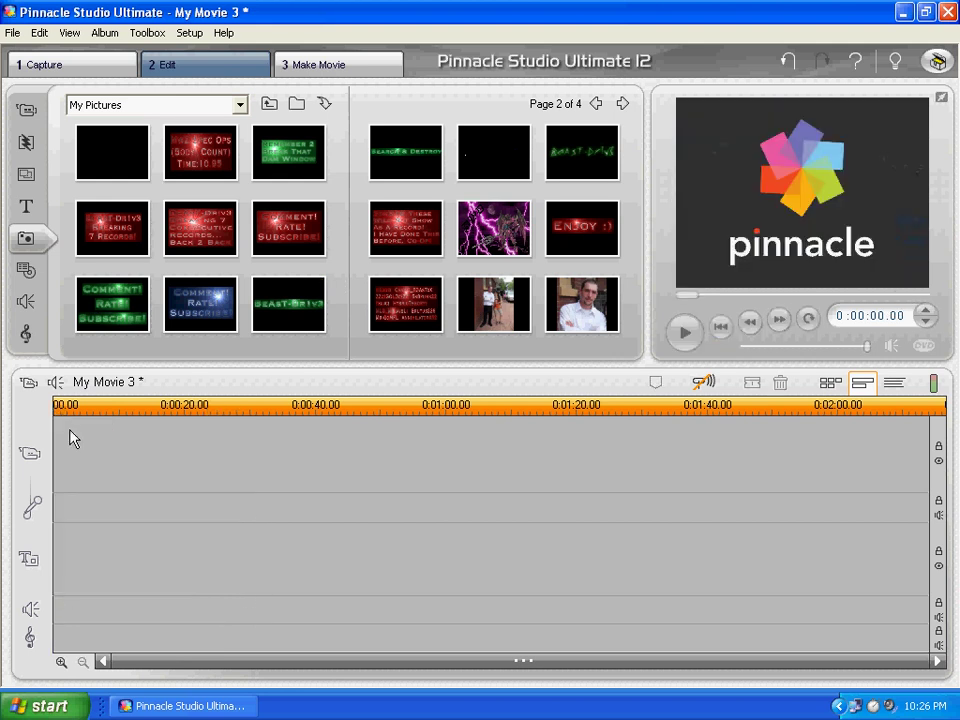
- Show the Sound Effects album with its category folders from Animals to Water
click(34, 312)
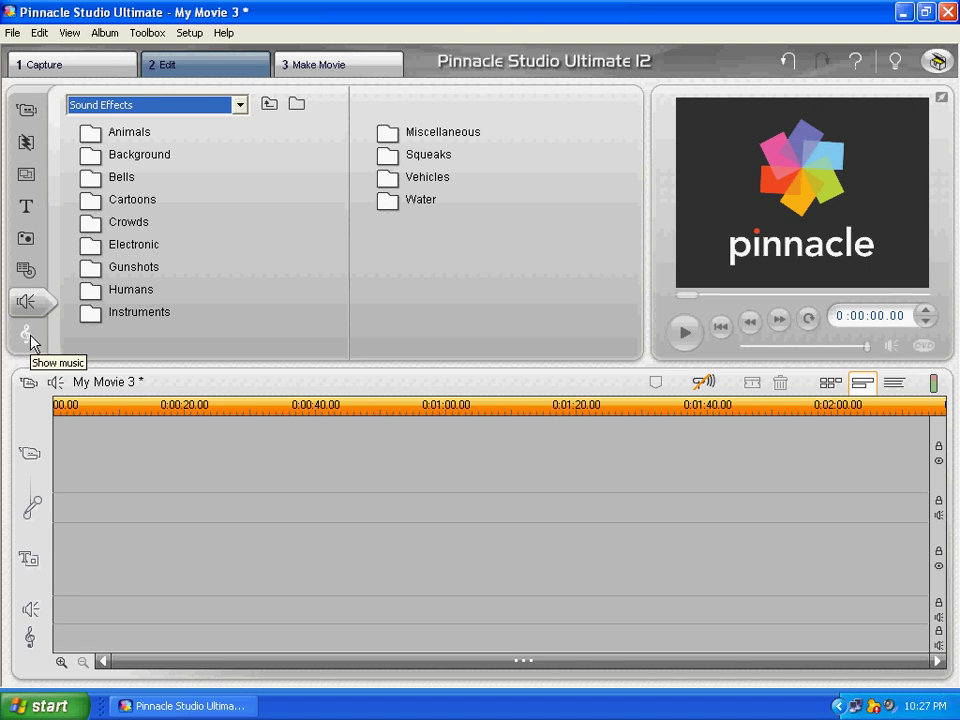
- Switch the album to My Music, listing MP3 tracks such as Trip Like I Do
click(29, 338)
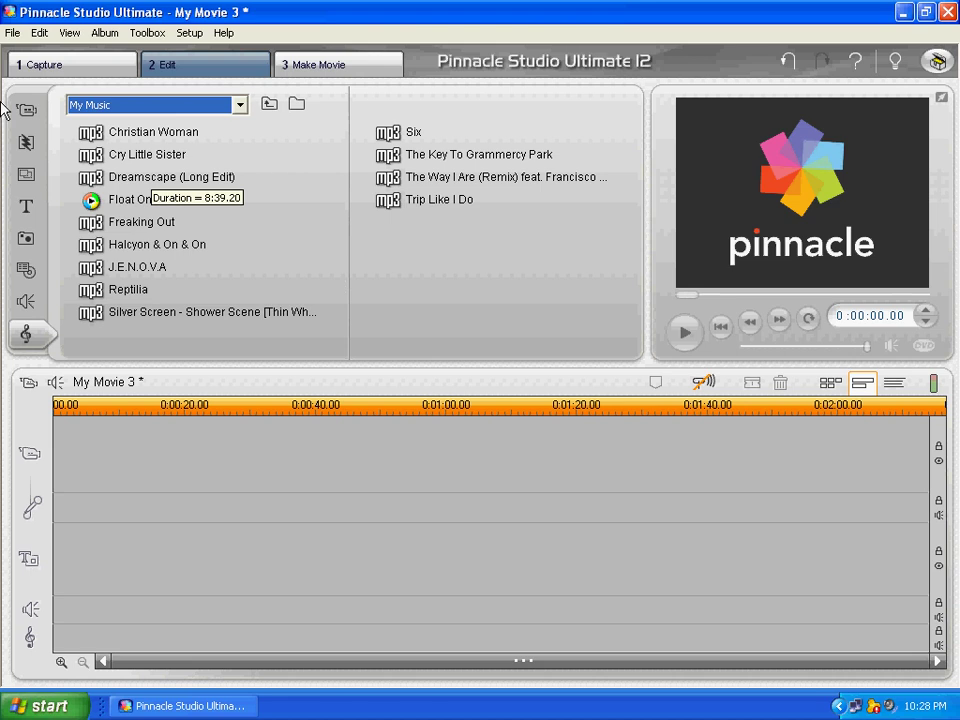
- Add all seven scenes of (Combo) Stage 1+2.avi to the timeline video track
click(29, 114)
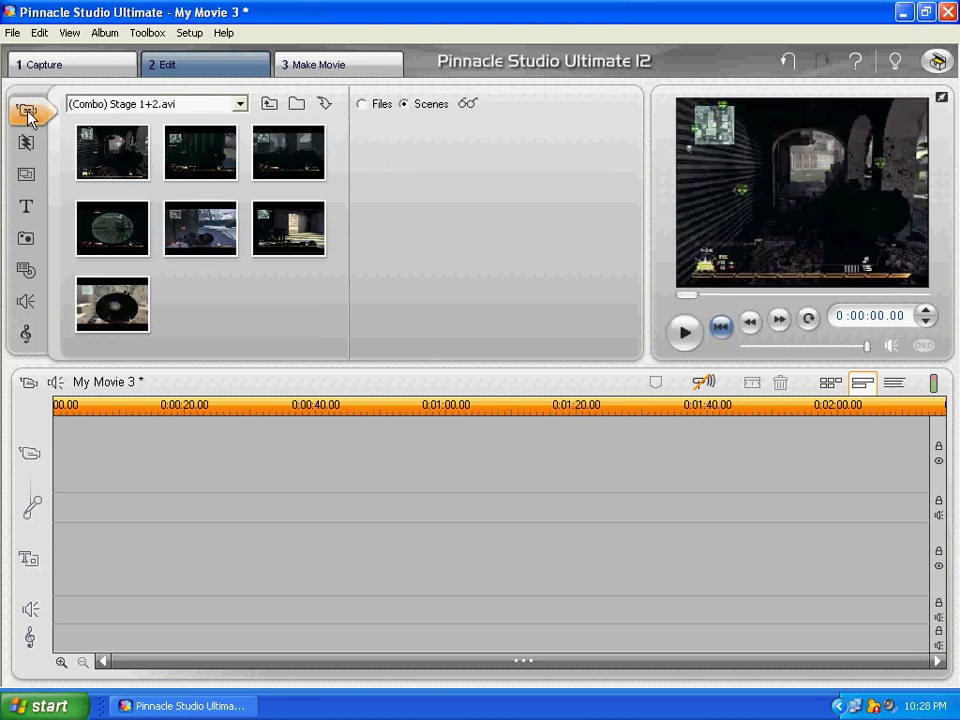
drag(333, 344, 84, 131)
mouse_move(113, 175)
mouse_down()
mouse_move(171, 456)
mouse_move(170, 446)
mouse_up()
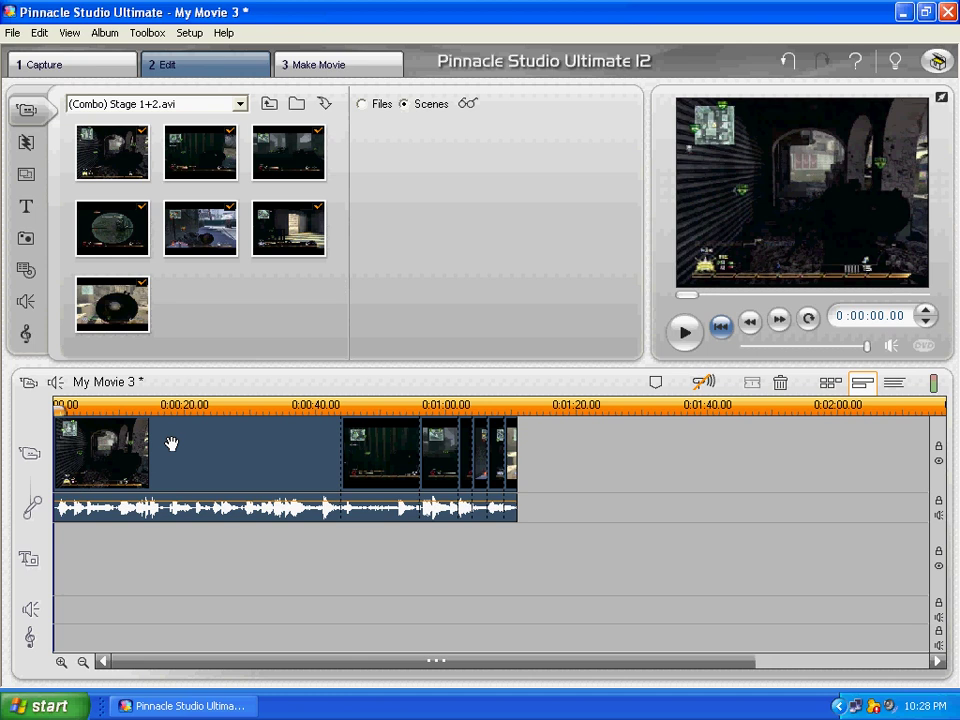
- In My Music, preview Trip Like I Do, stop it, and select the track
click(28, 339)
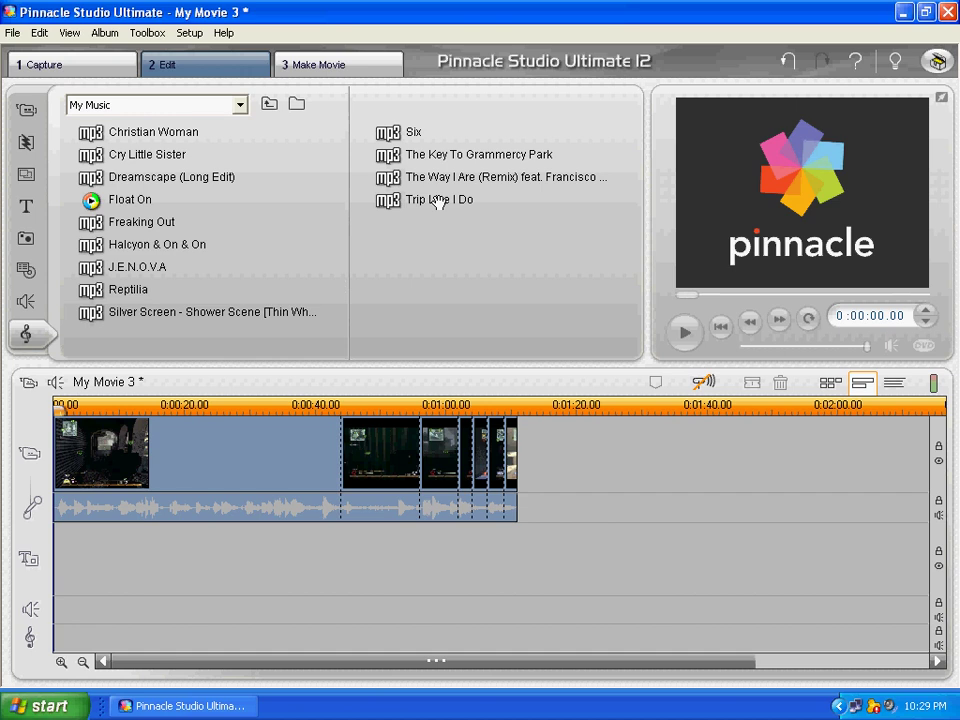
click(438, 201)
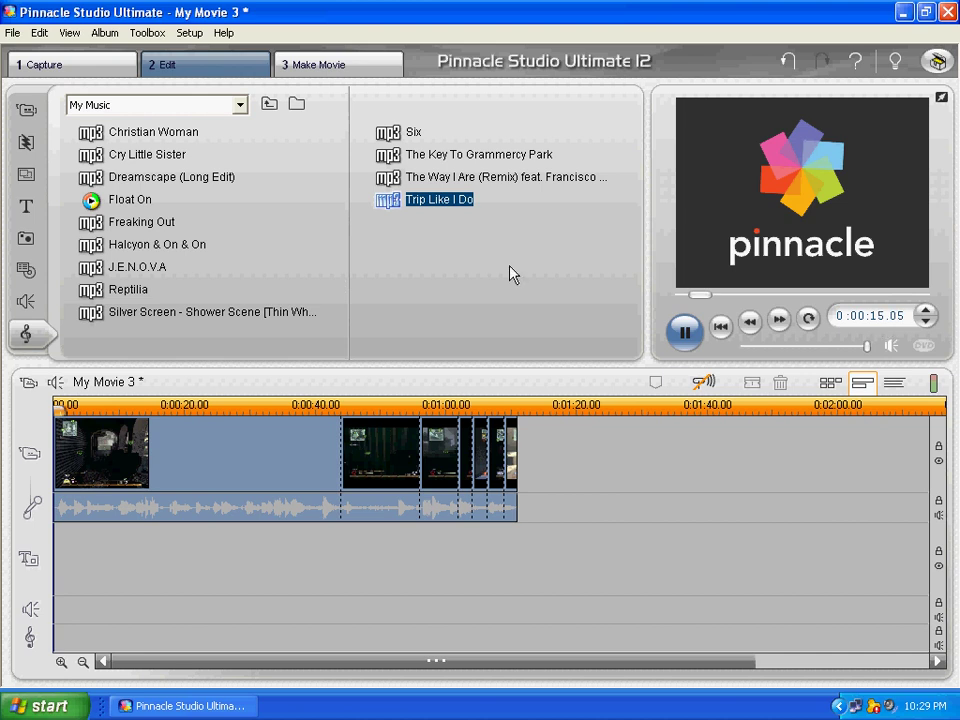
click(357, 204)
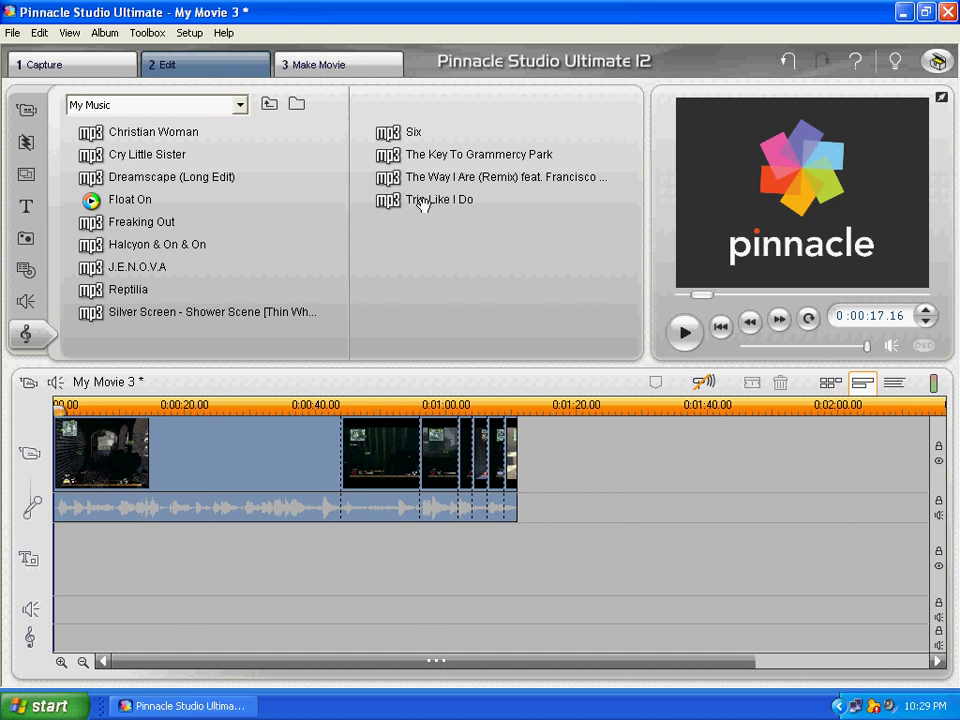
mouse_move(420, 204)
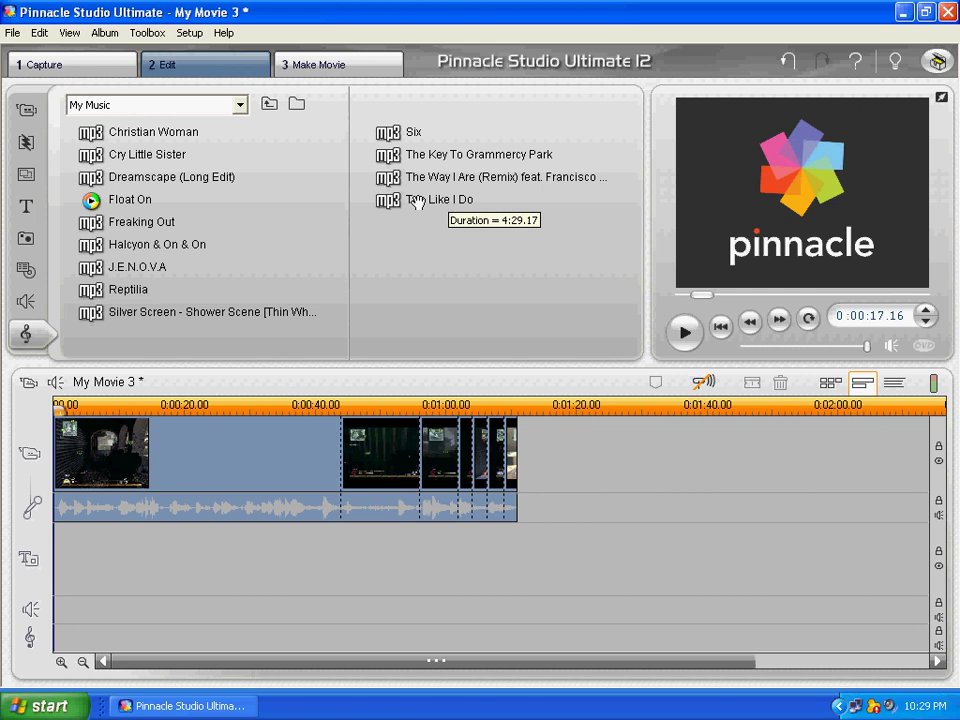
click(417, 203)
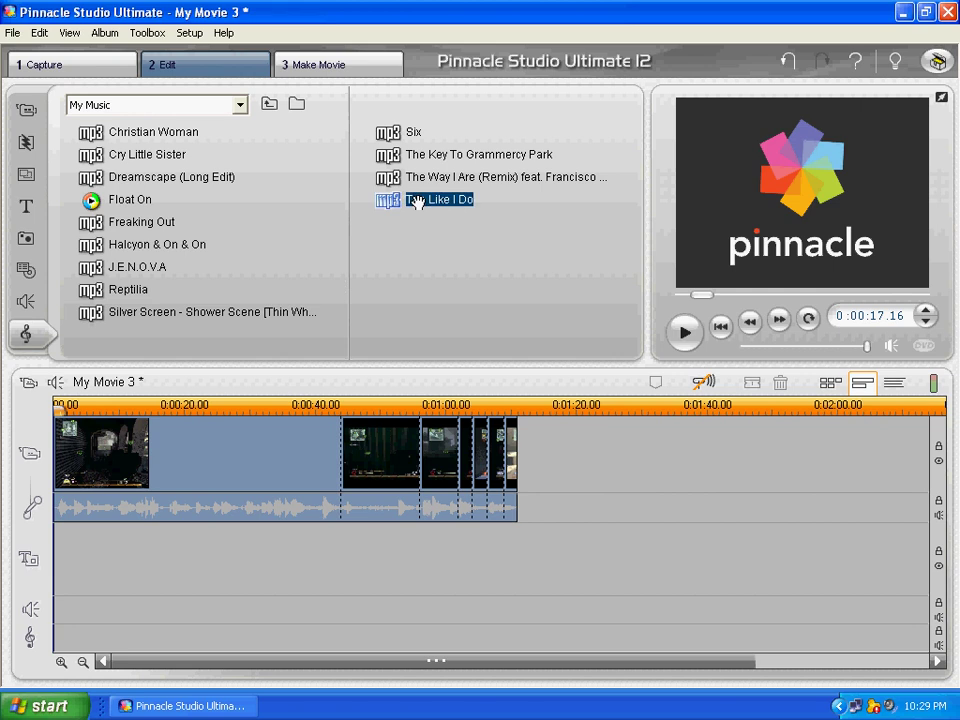
- Place Trip Like I Do on the music track, starting around 0:00:22
drag(416, 201, 233, 637)
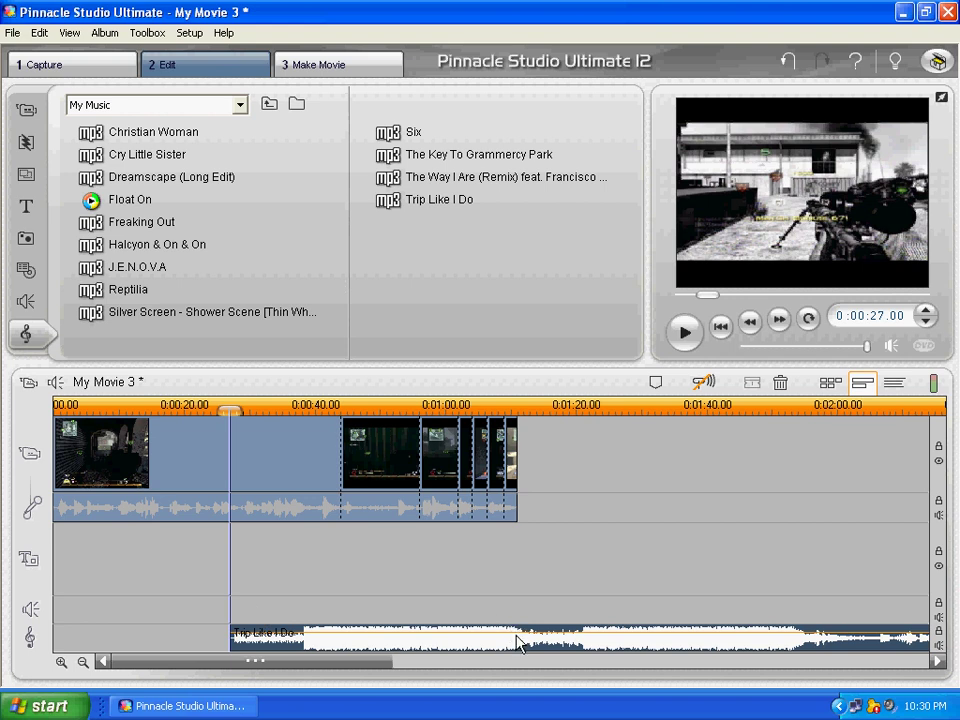
drag(505, 644, 296, 640)
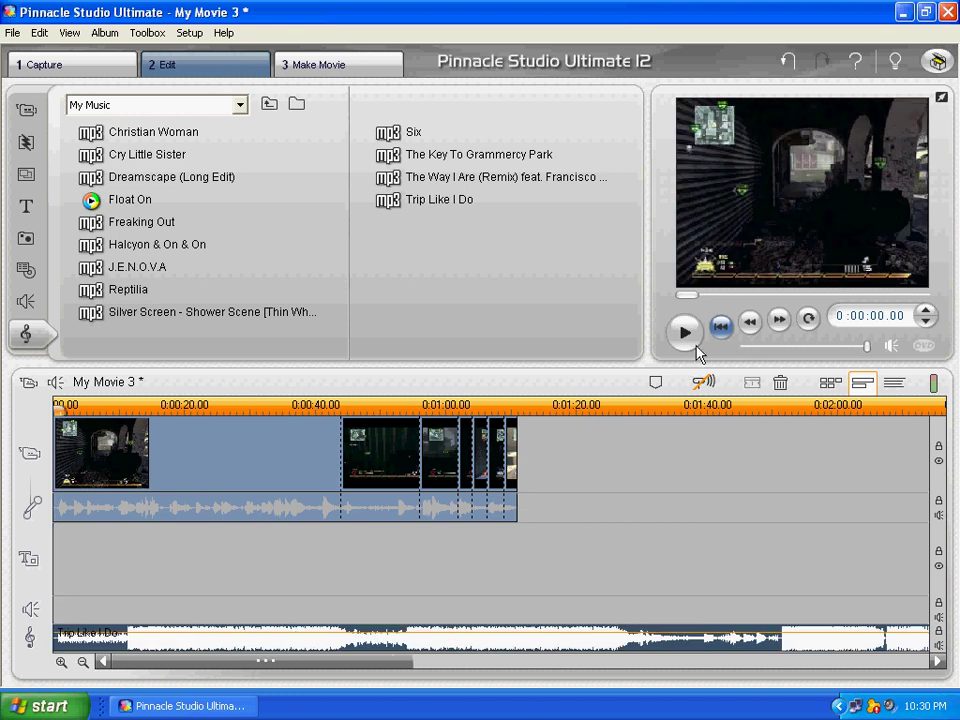
click(205, 462)
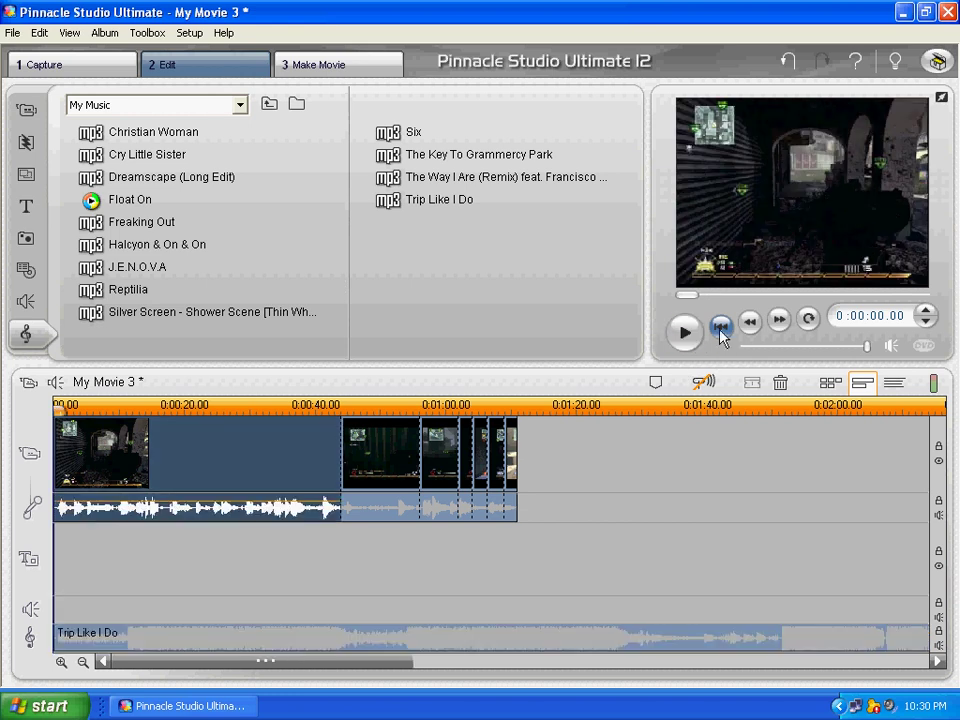
click(685, 333)
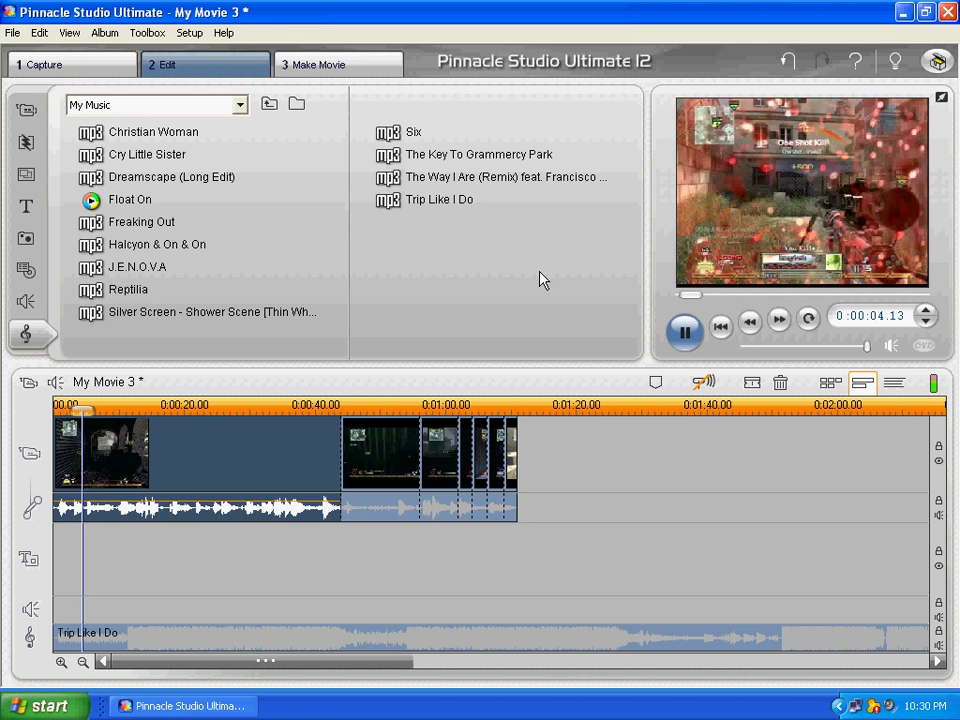
click(686, 333)
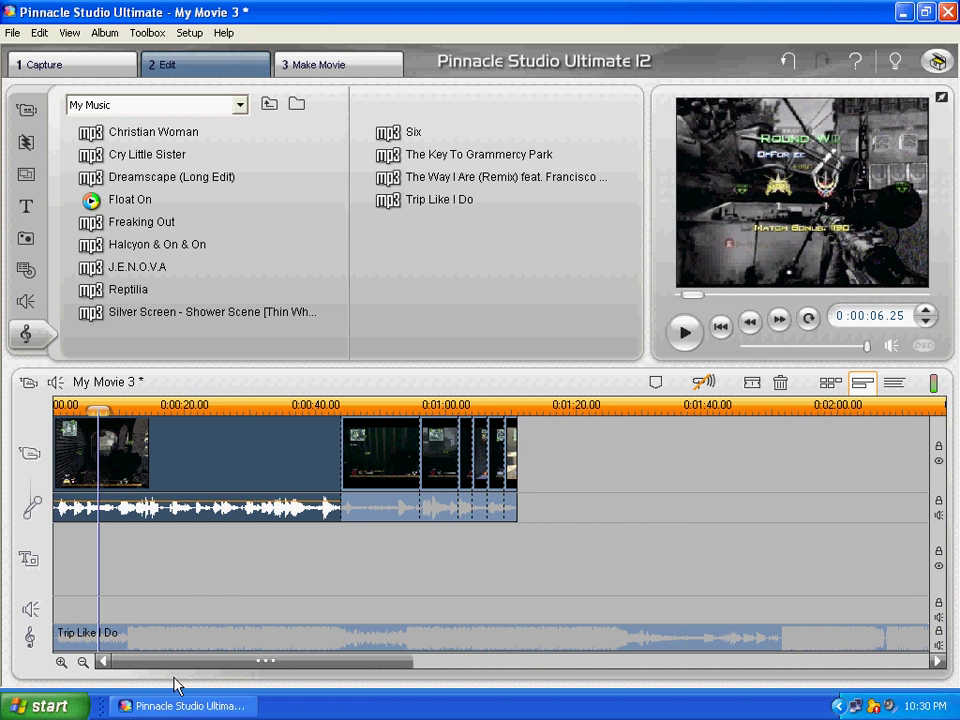
click(118, 643)
drag(118, 643, 264, 647)
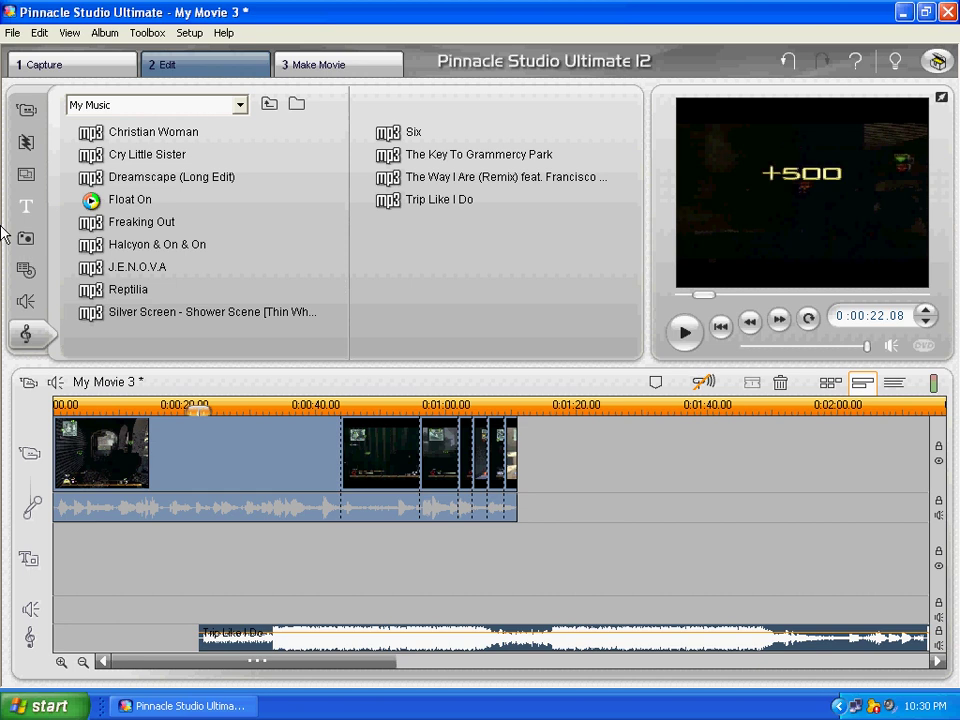
- Open the movie with a BLACKY still, the BEAST-DR1V3 title image, and another BLACKY still
click(28, 240)
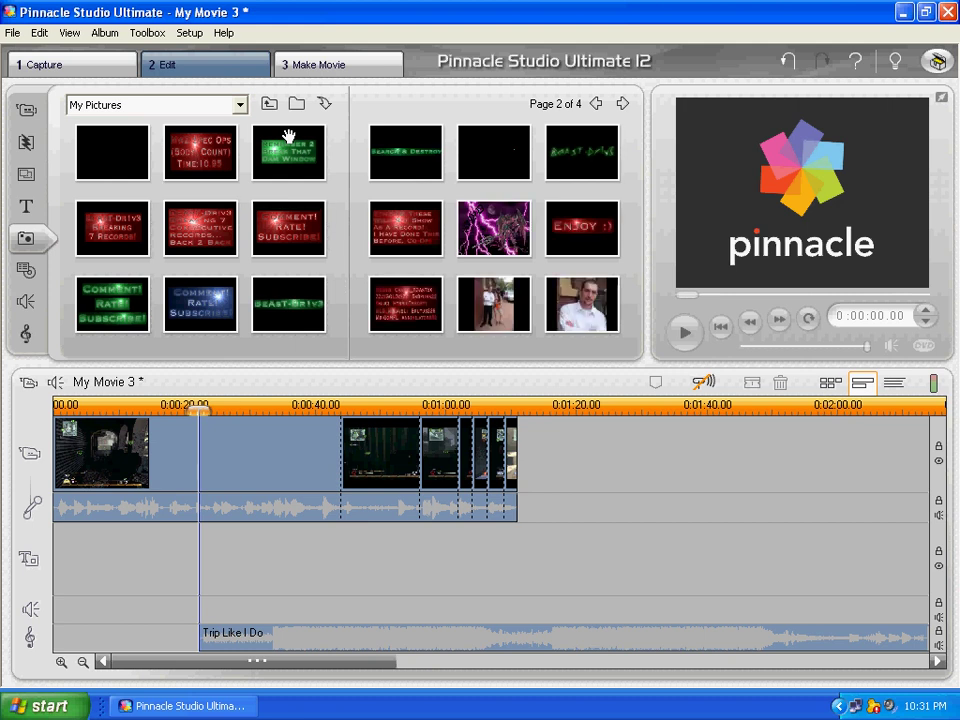
click(283, 312)
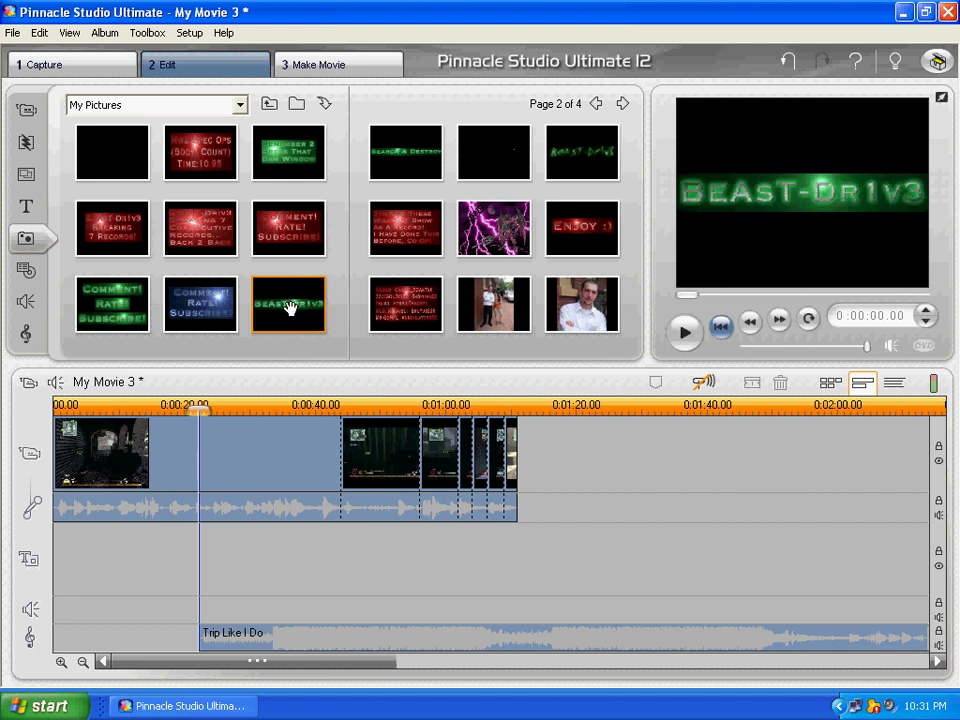
drag(289, 306, 69, 450)
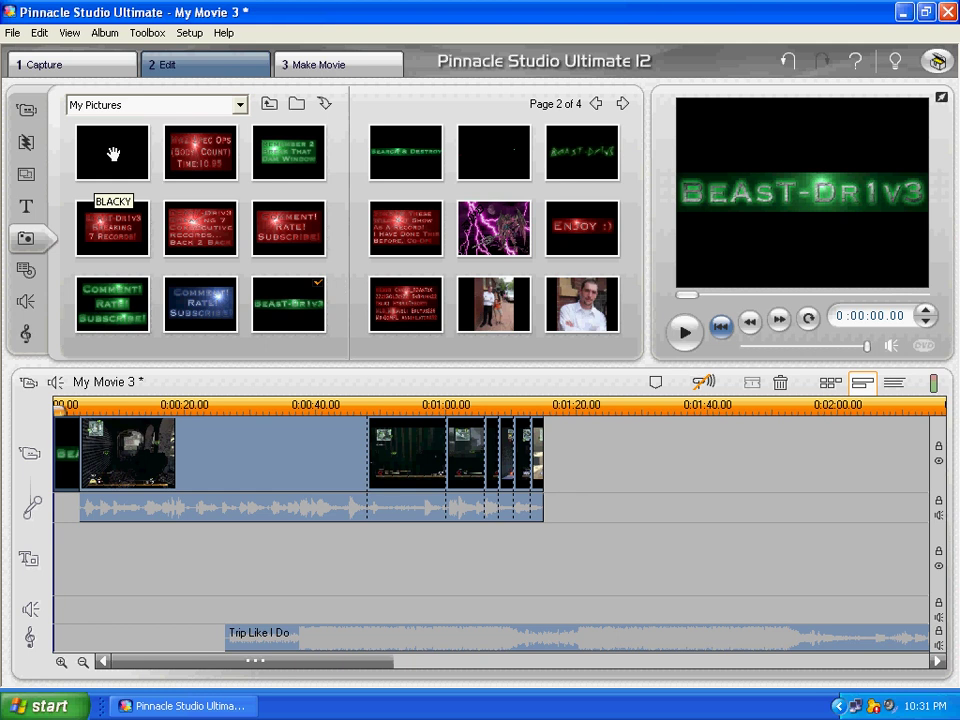
drag(113, 153, 62, 455)
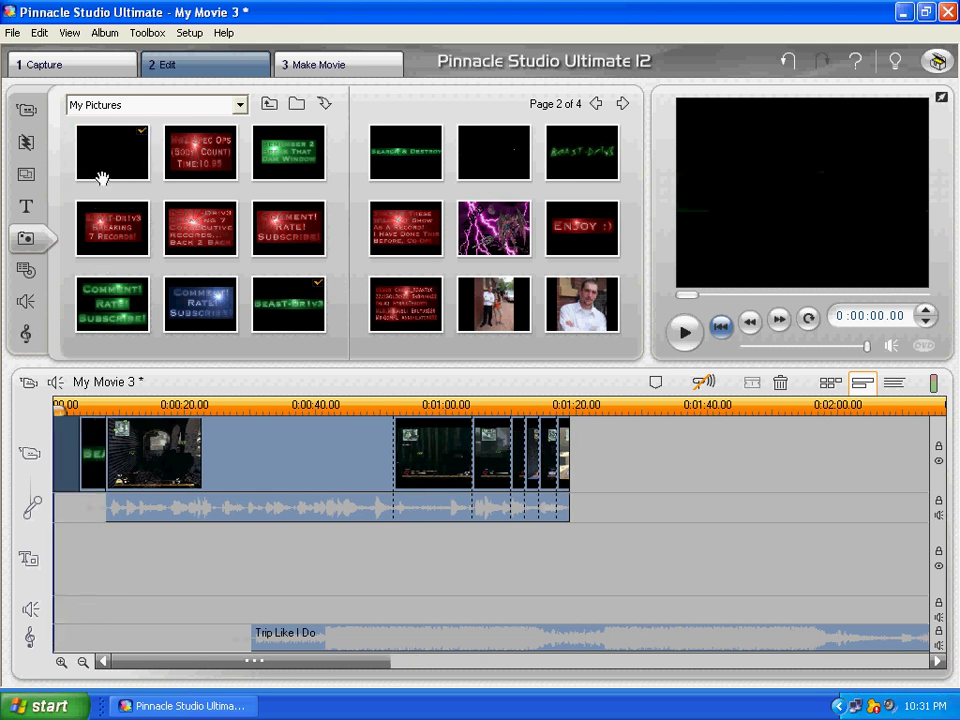
drag(111, 161, 118, 456)
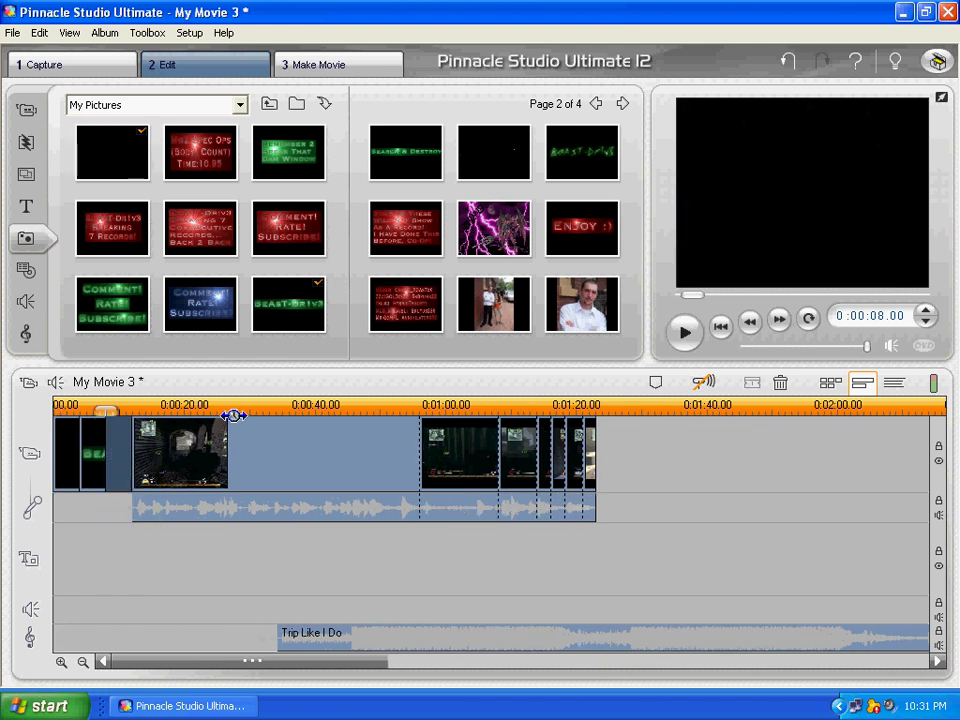
- Insert two 2D transitions between the opening black stills and the title image
click(27, 143)
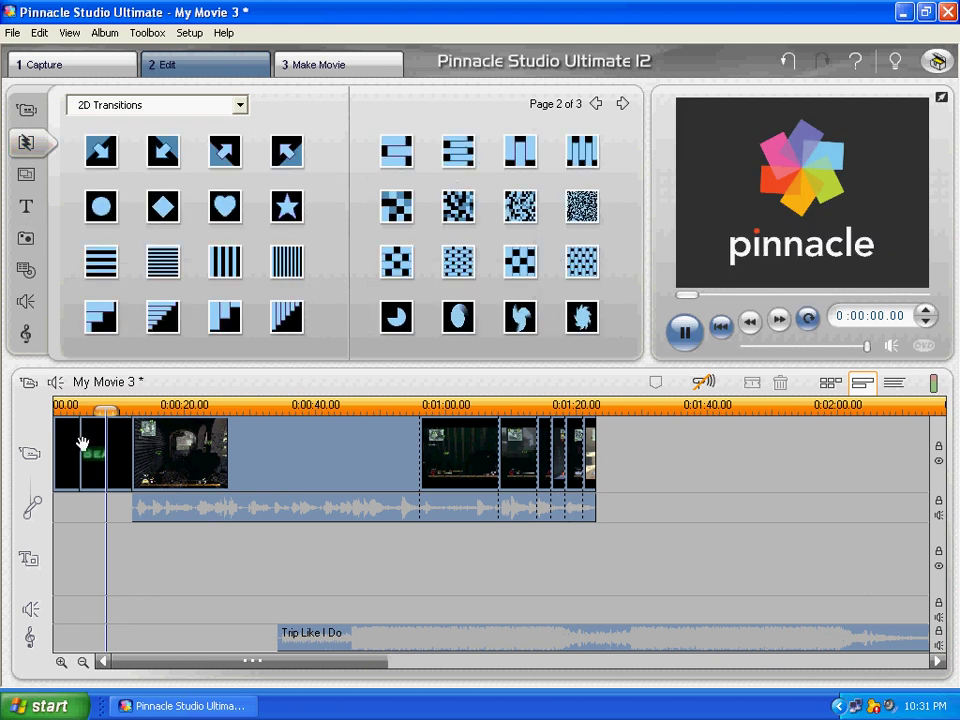
drag(83, 443, 80, 446)
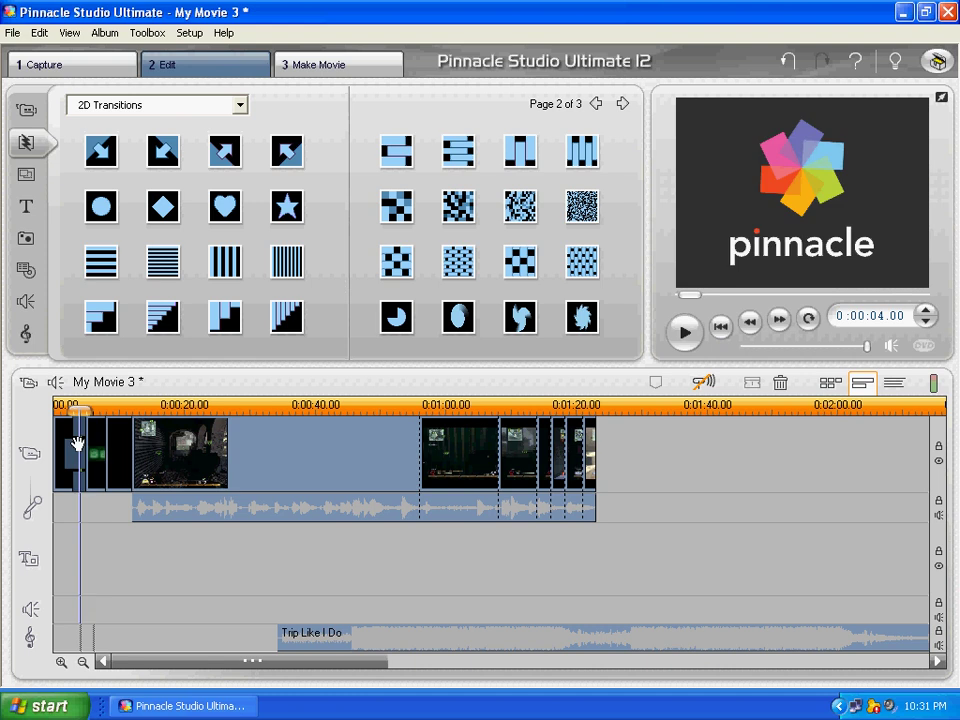
drag(582, 206, 99, 432)
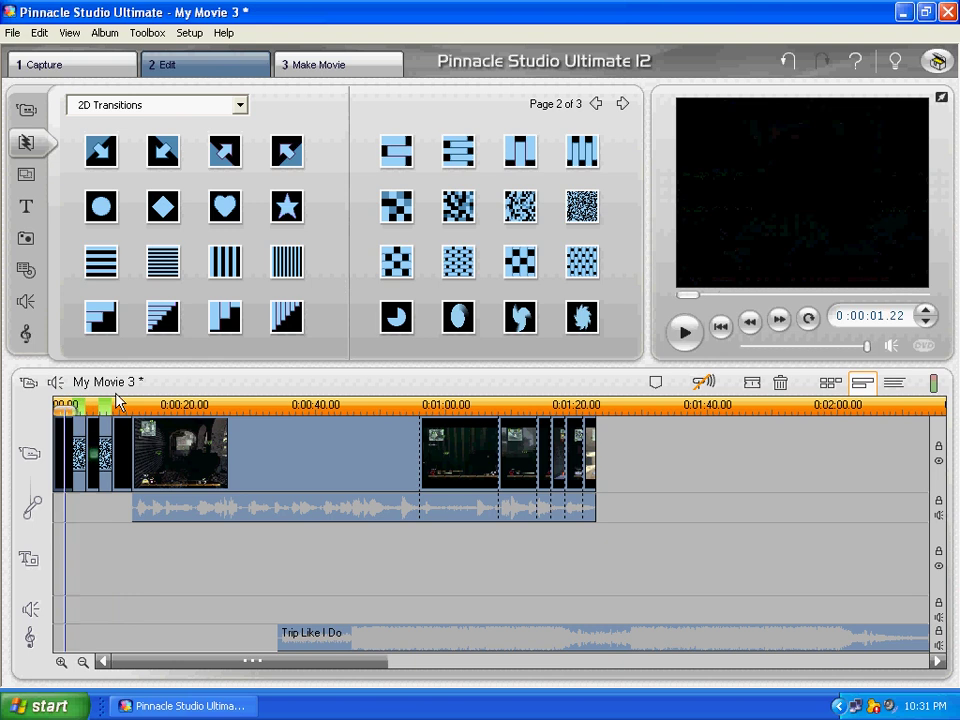
click(720, 327)
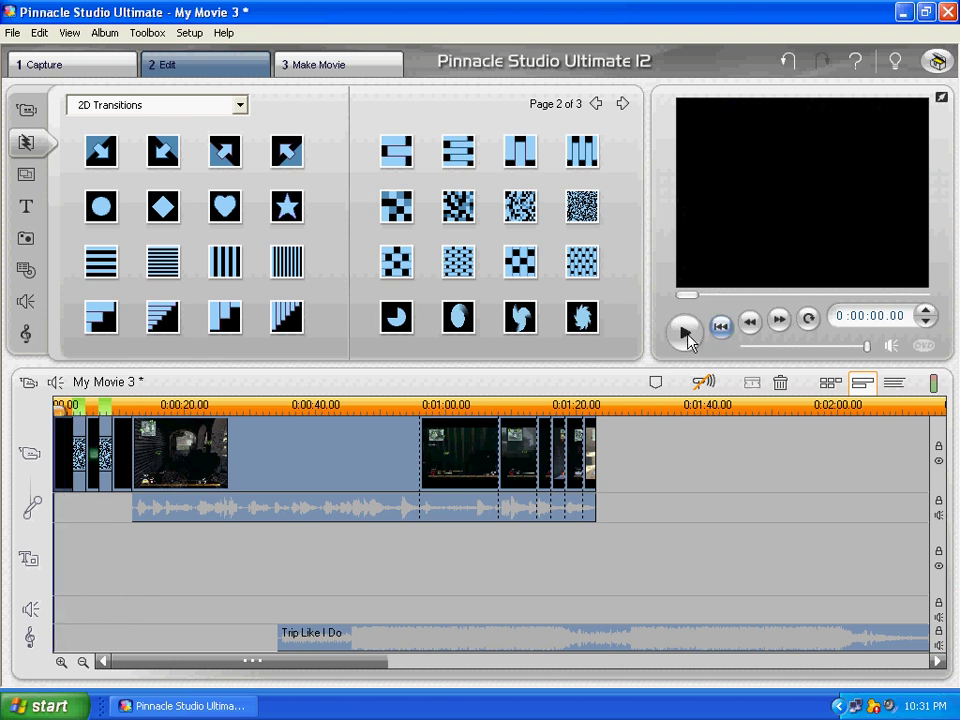
click(686, 335)
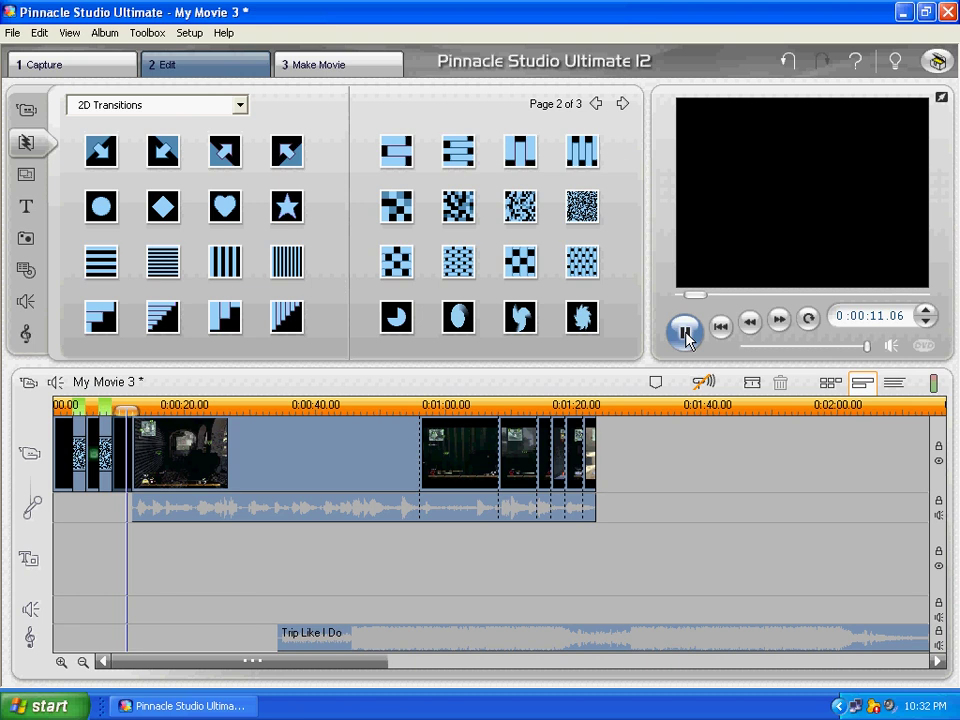
click(687, 340)
click(316, 645)
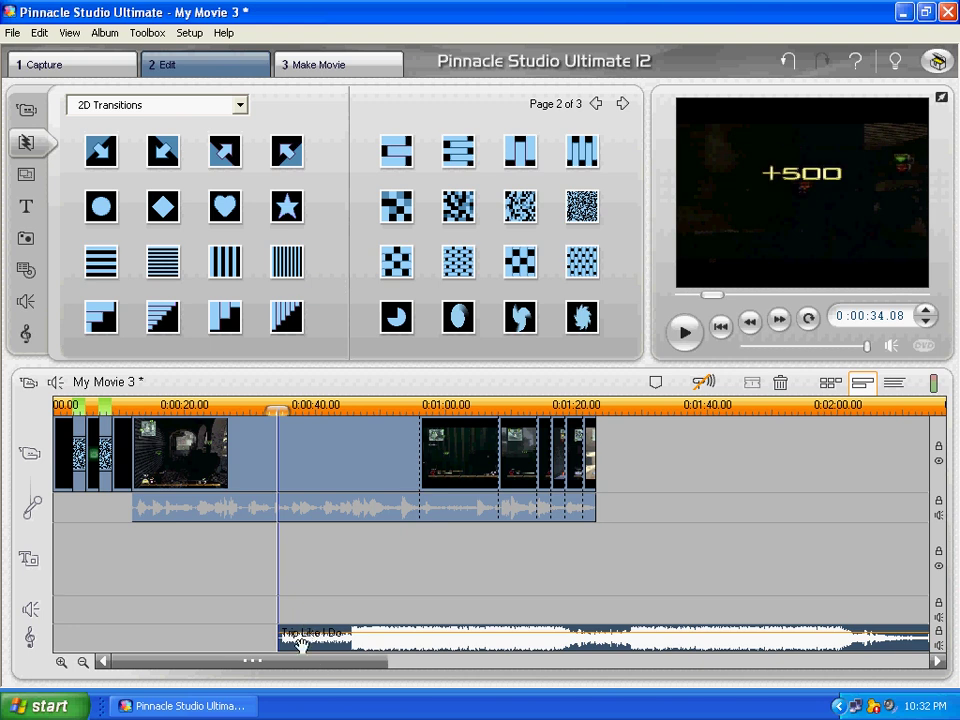
- Shift Trip Like I Do earlier, preview, and align it to start at 0:00:00
drag(111, 636, 152, 636)
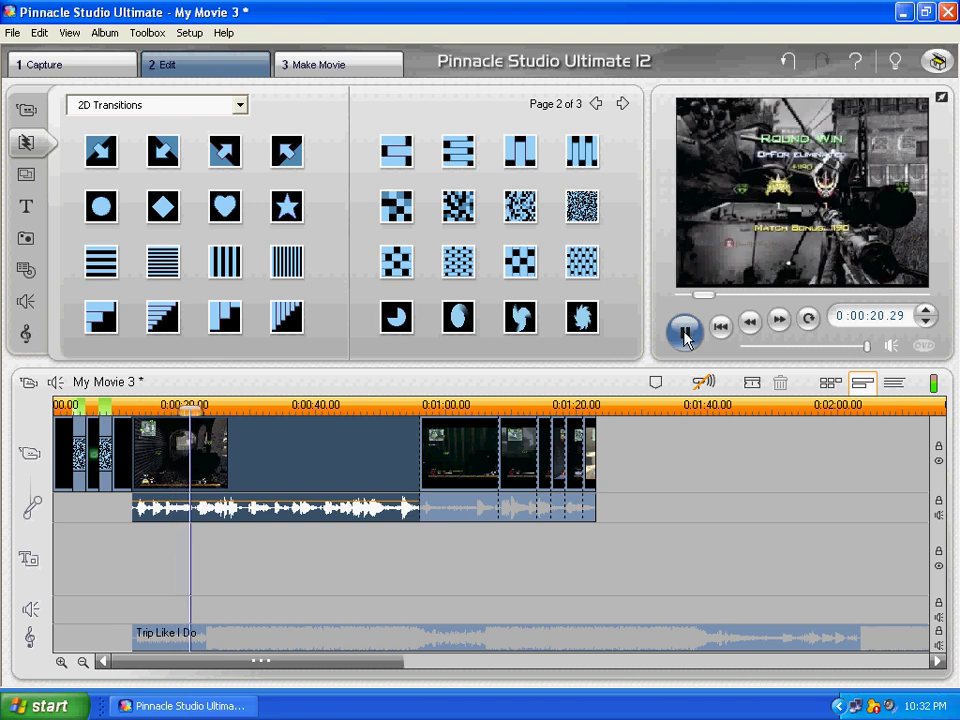
click(686, 334)
click(169, 641)
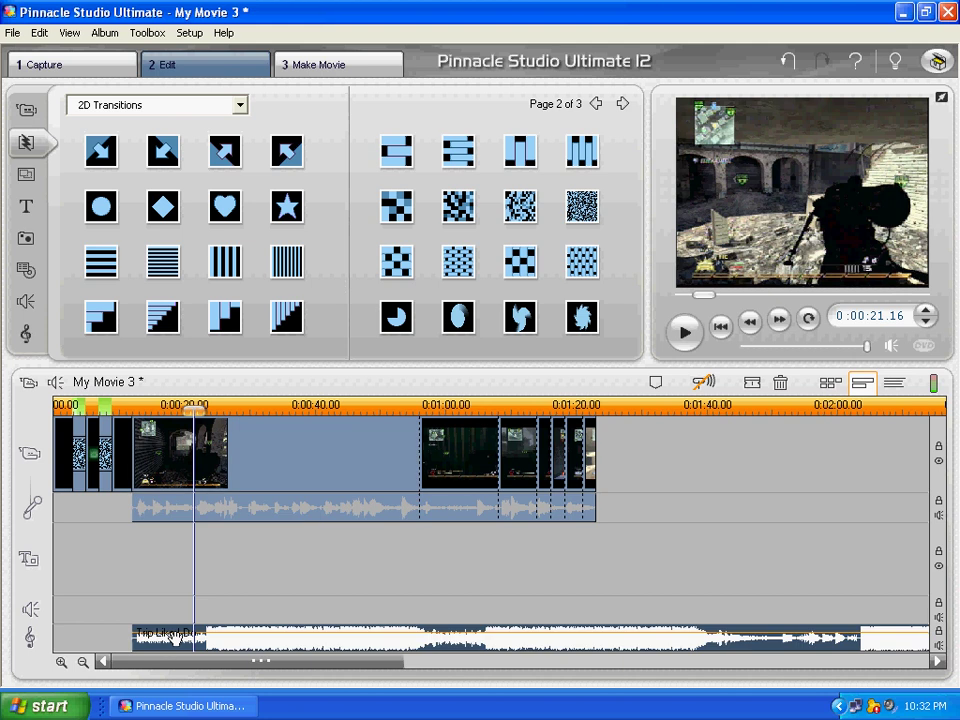
key(Home)
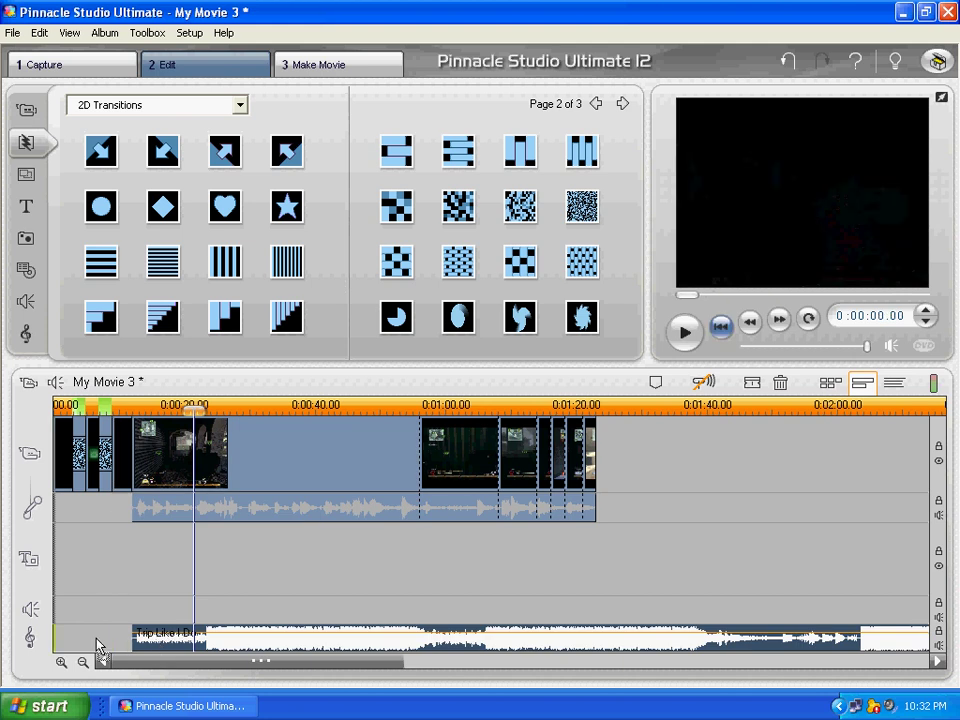
drag(100, 645, 92, 641)
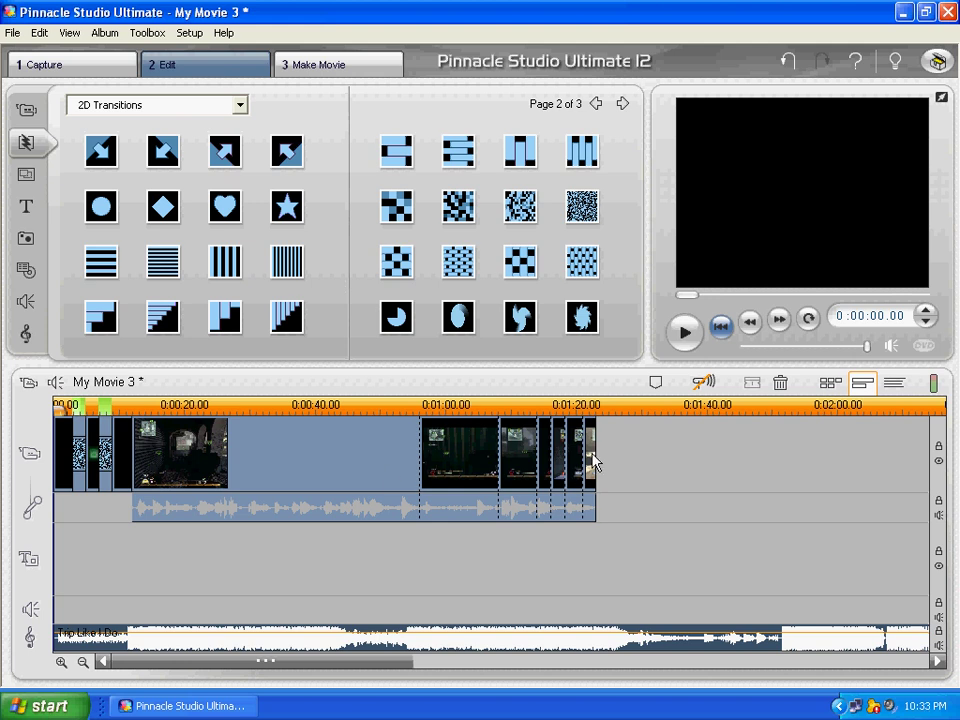
- Set the playhead at the video's end, around 1:23
click(593, 410)
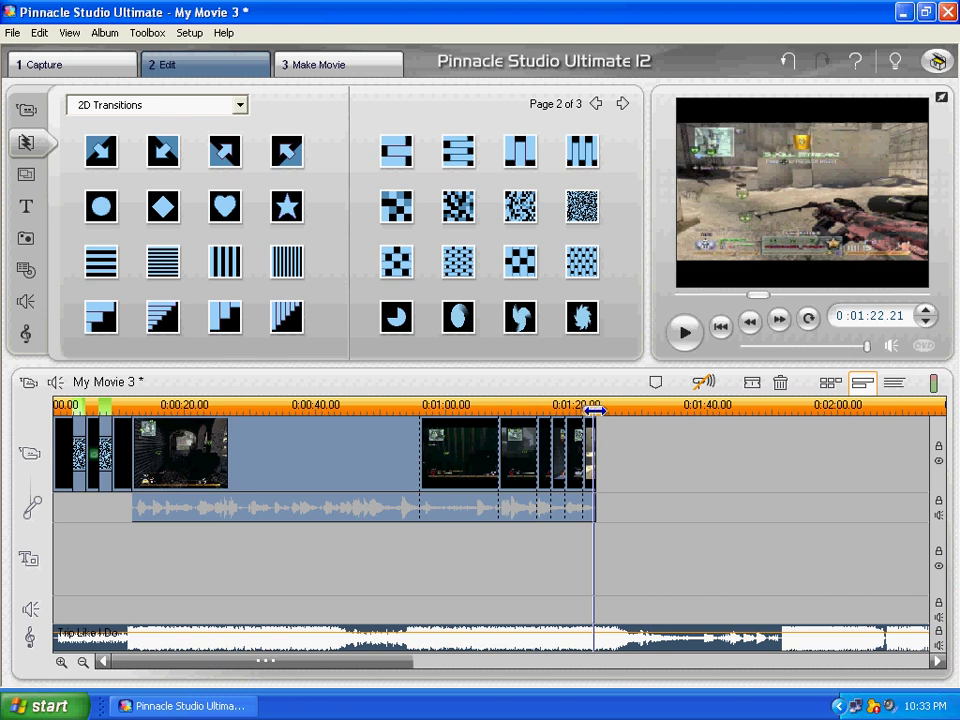
click(595, 410)
click(595, 410)
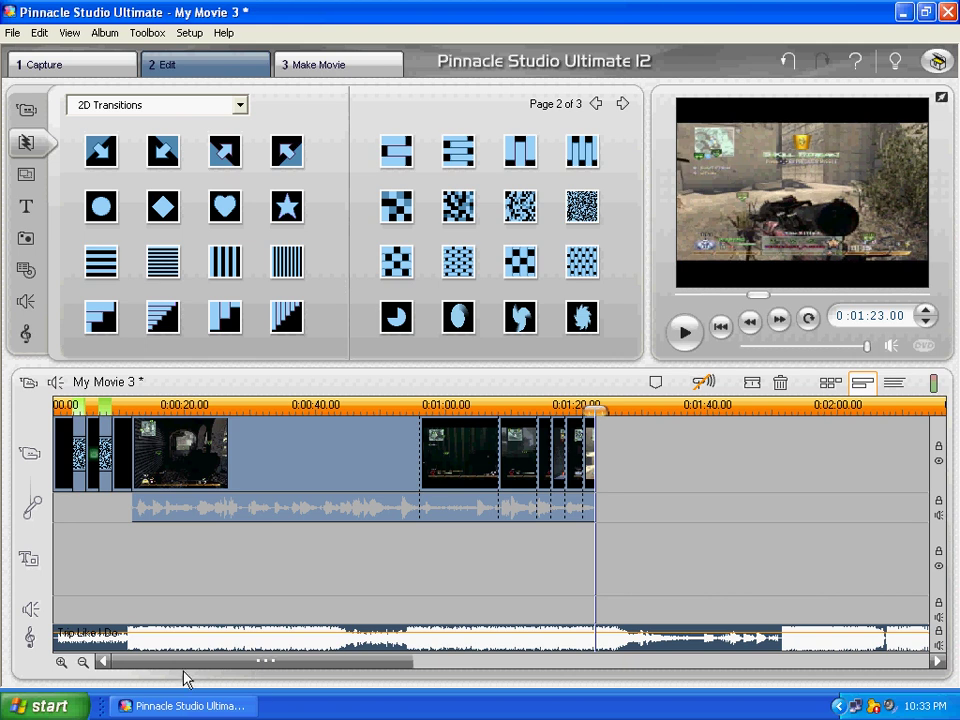
- Trim the right edge of Trip Like I Do back to the playhead
drag(145, 670, 453, 672)
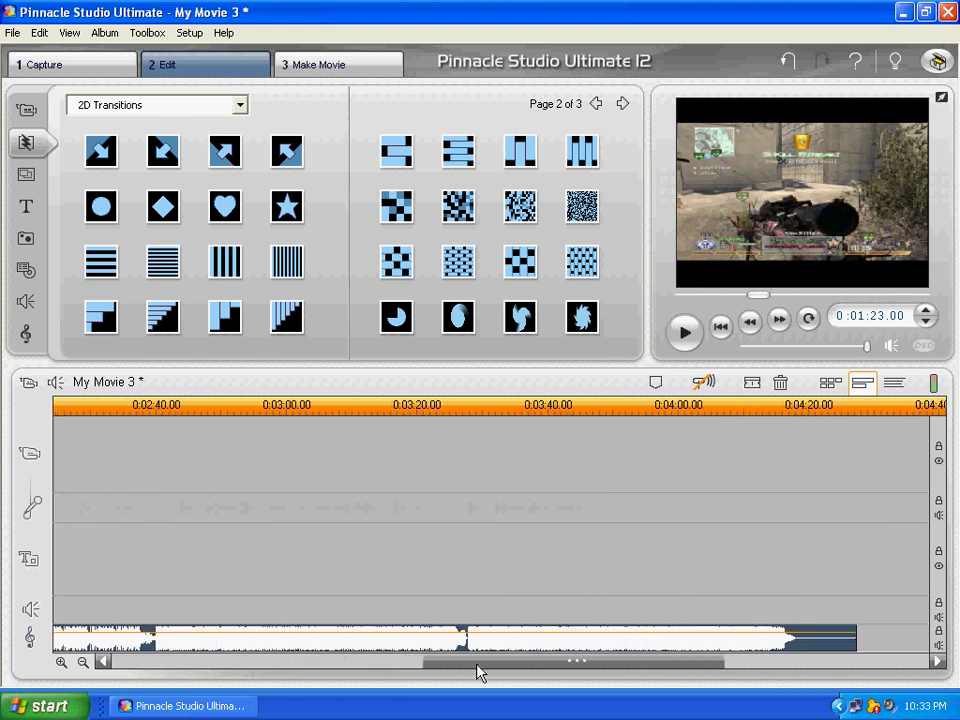
drag(499, 673, 641, 666)
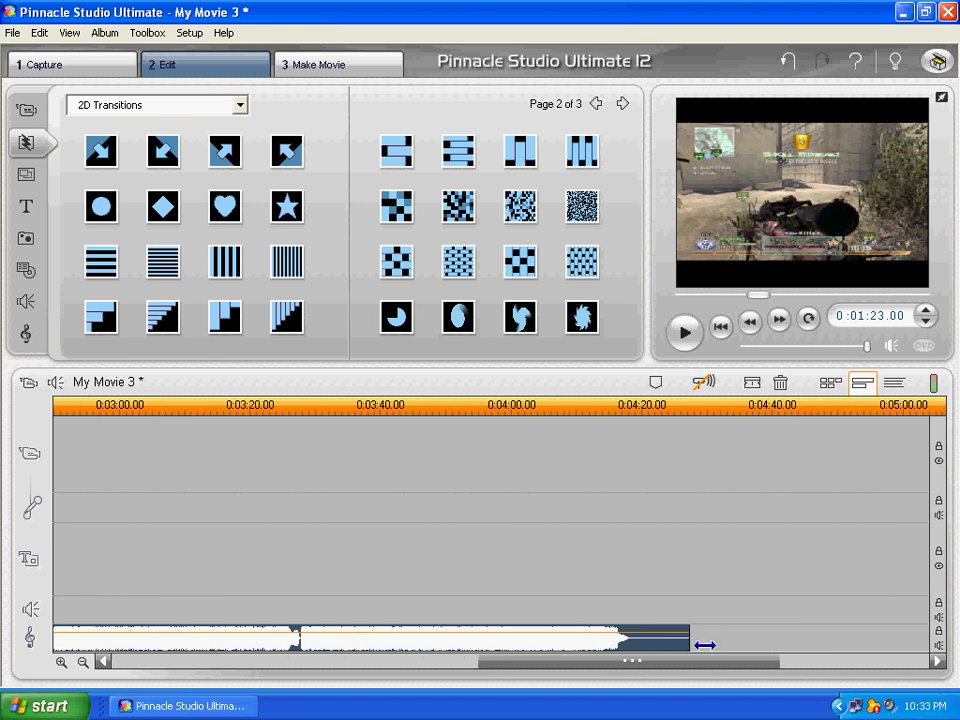
click(645, 650)
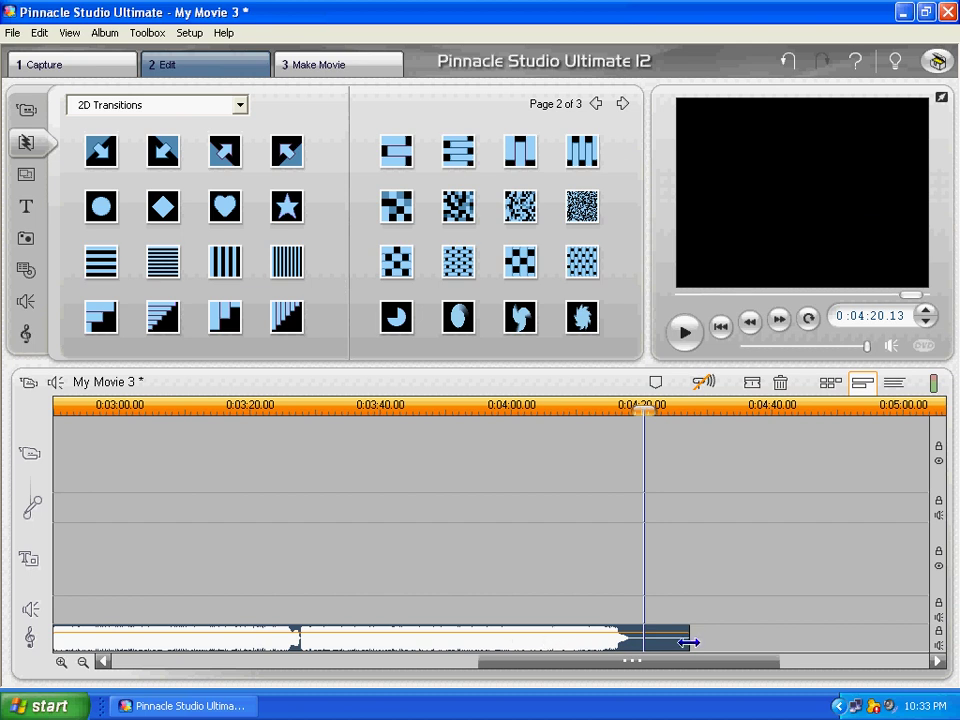
drag(688, 643, 76, 647)
drag(595, 663, 343, 673)
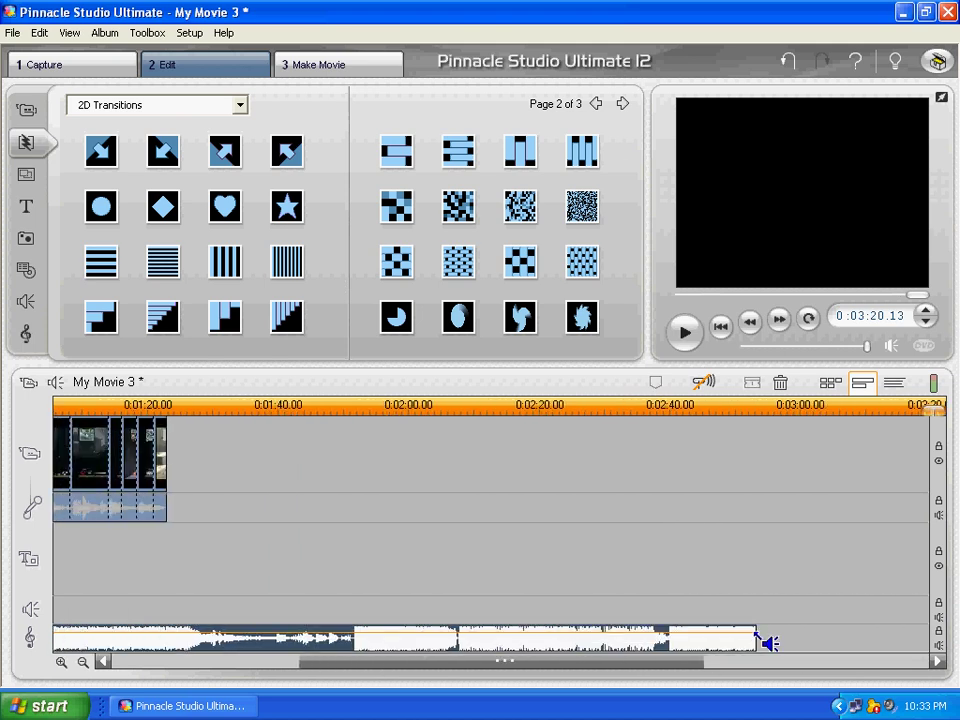
drag(757, 645, 170, 629)
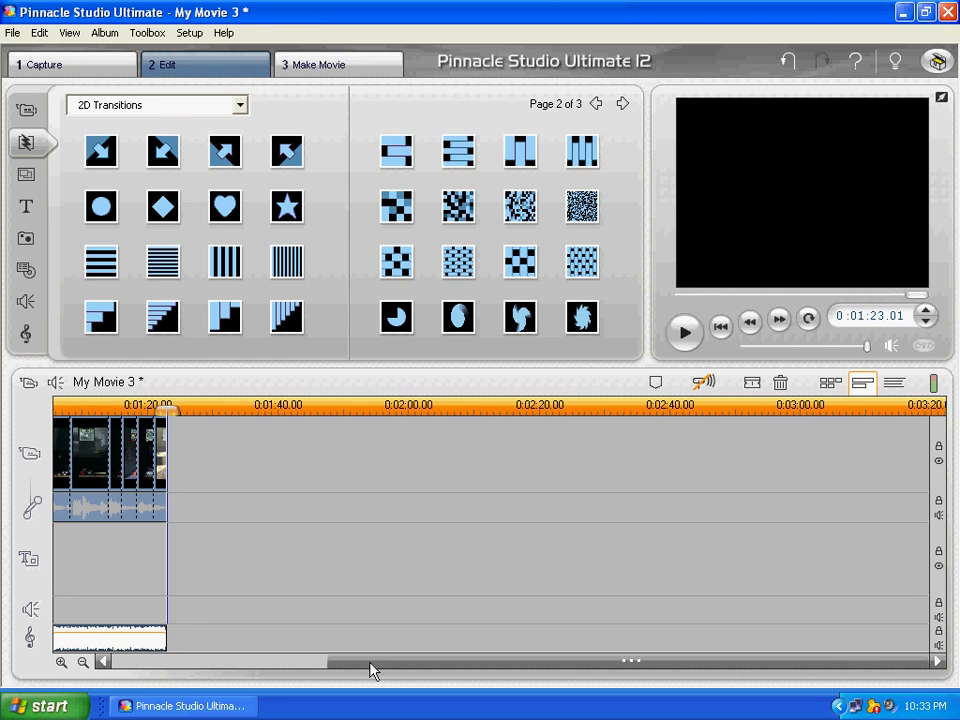
- Extend the end of the Trip Like I Do music to about 1:27, just past the video's end
click(250, 667)
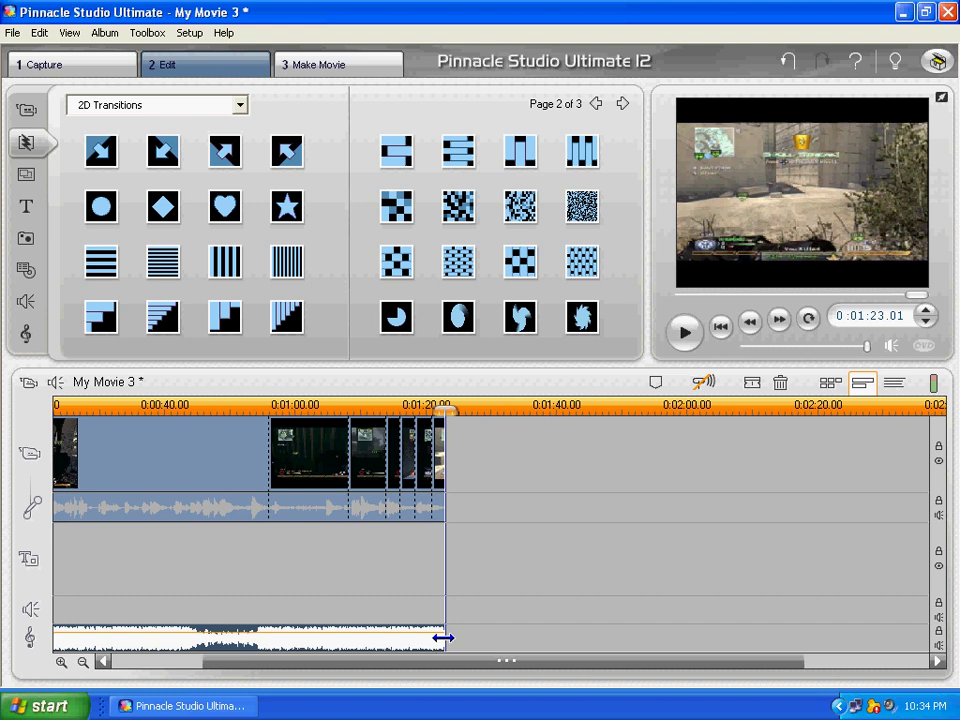
drag(443, 637, 431, 637)
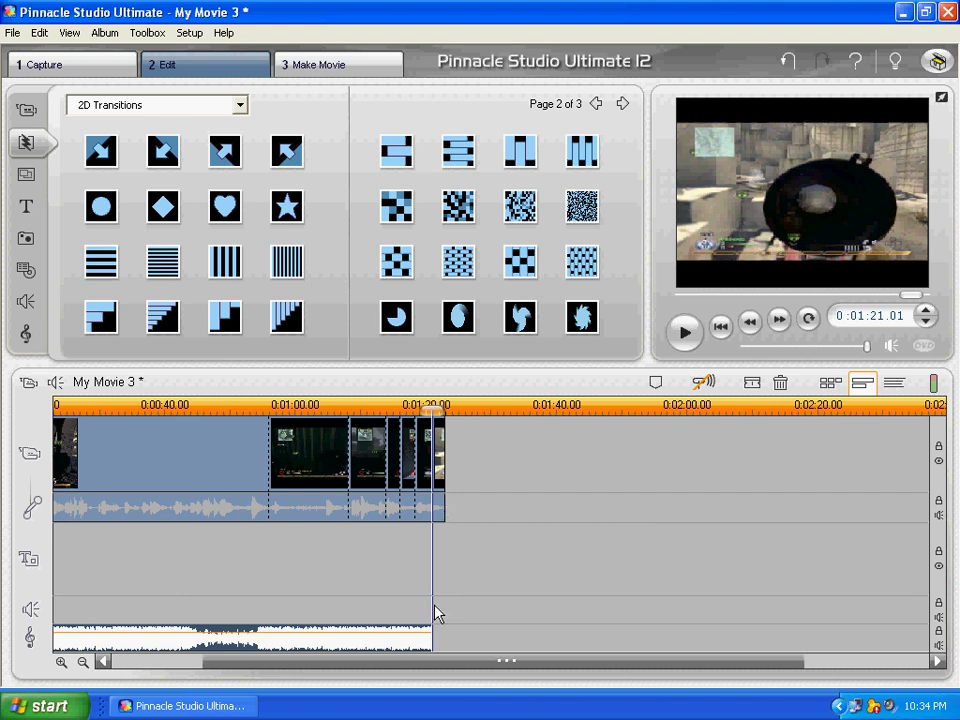
drag(430, 639, 473, 639)
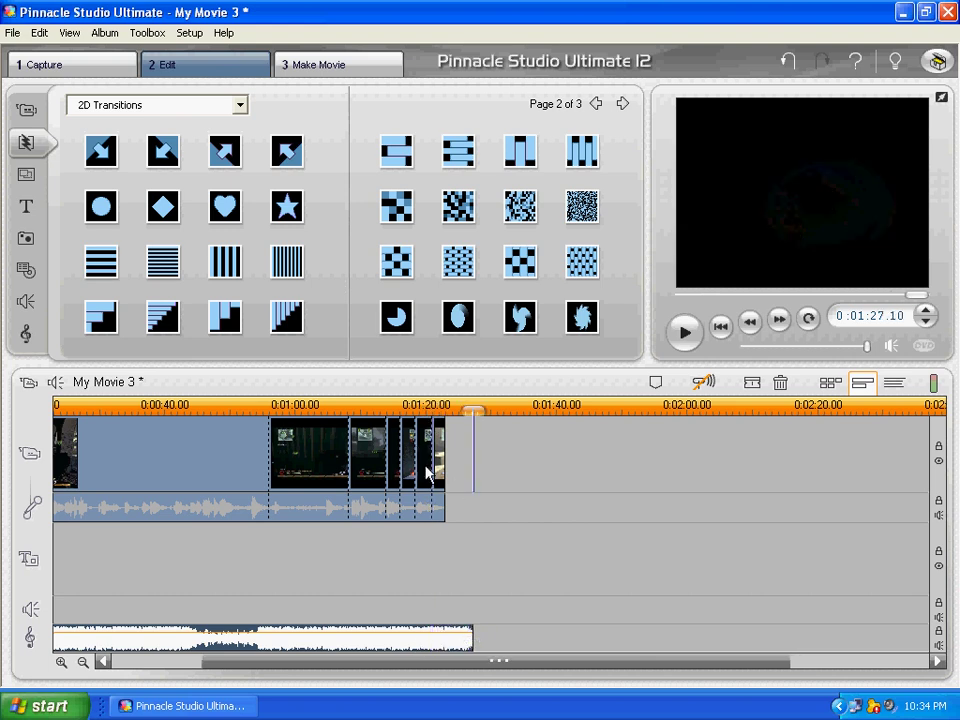
- Preview the movie's ending from about 1:19
click(422, 405)
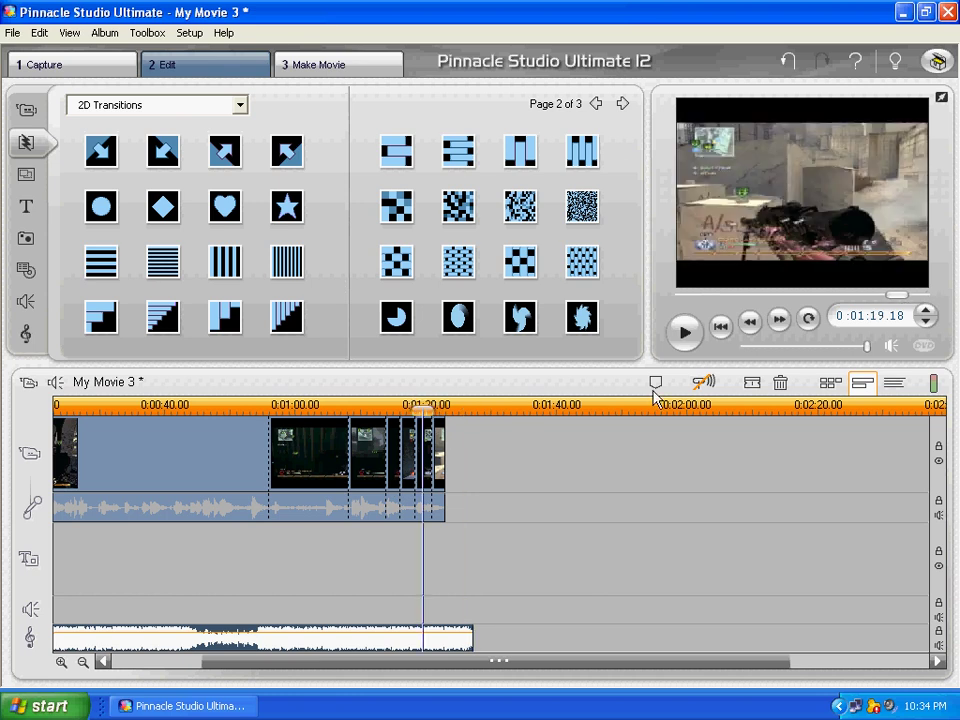
click(687, 338)
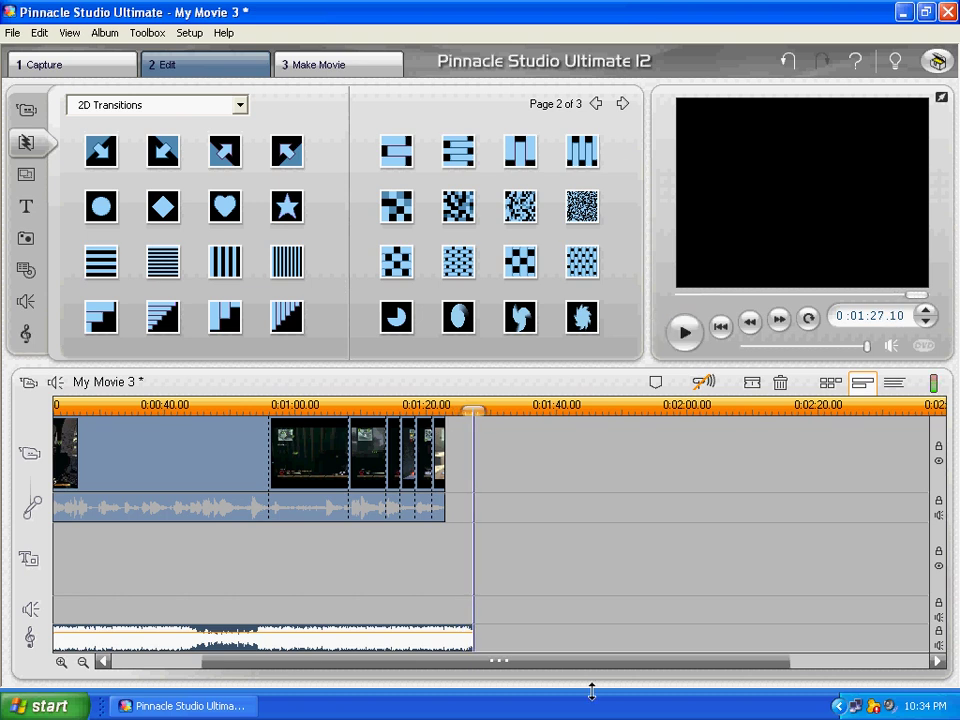
drag(558, 668, 270, 680)
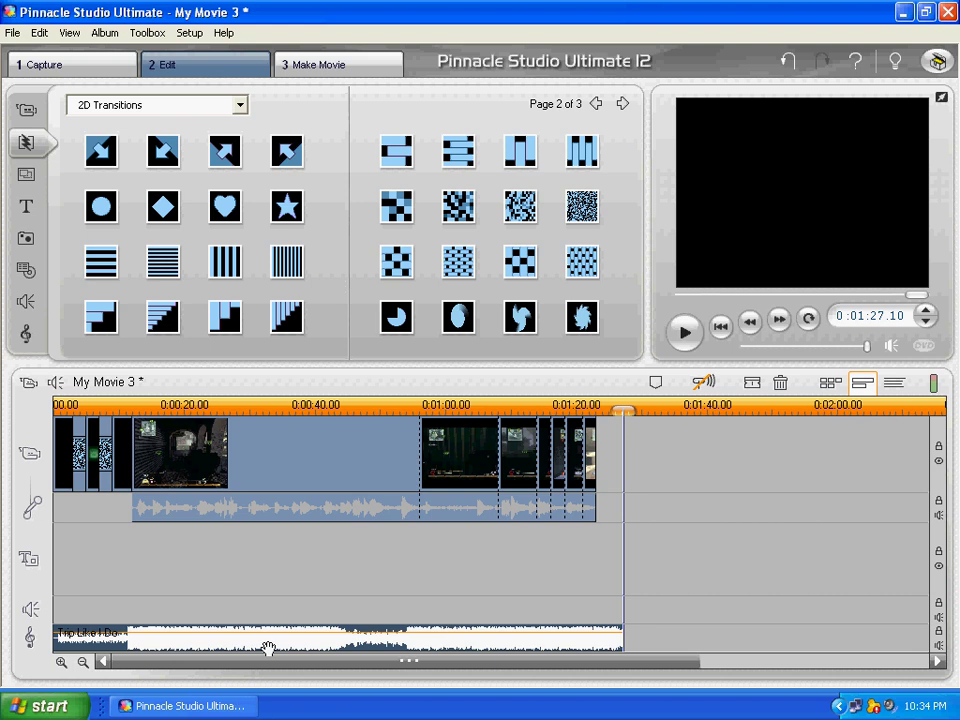
- Move the music to start near 0:30 and trim its end back to 1:23
drag(274, 643, 445, 648)
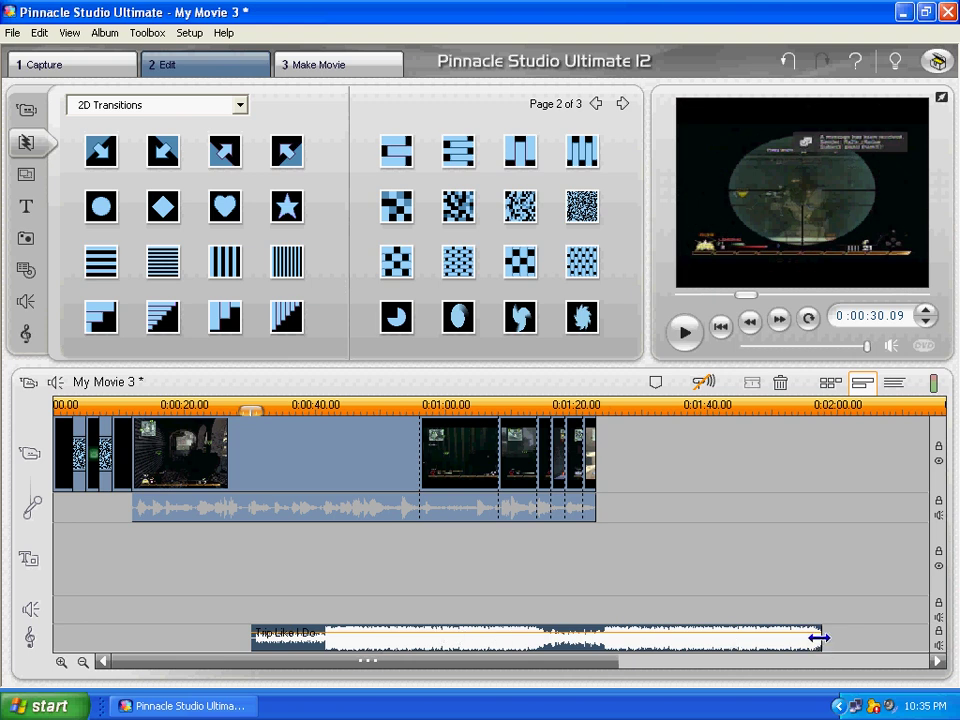
drag(821, 637, 594, 635)
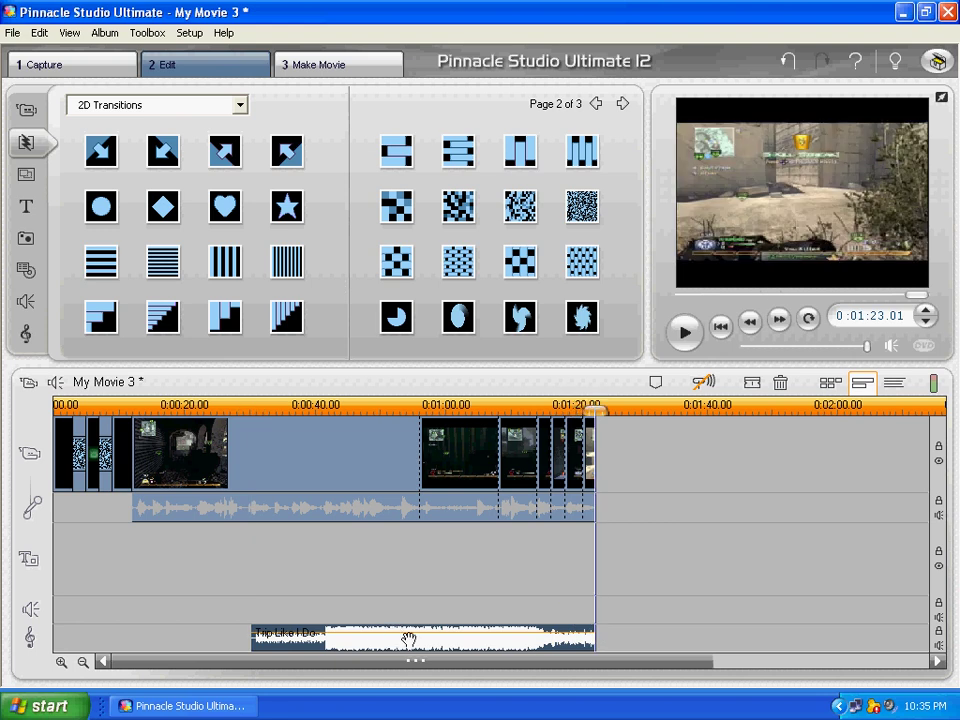
key(Home)
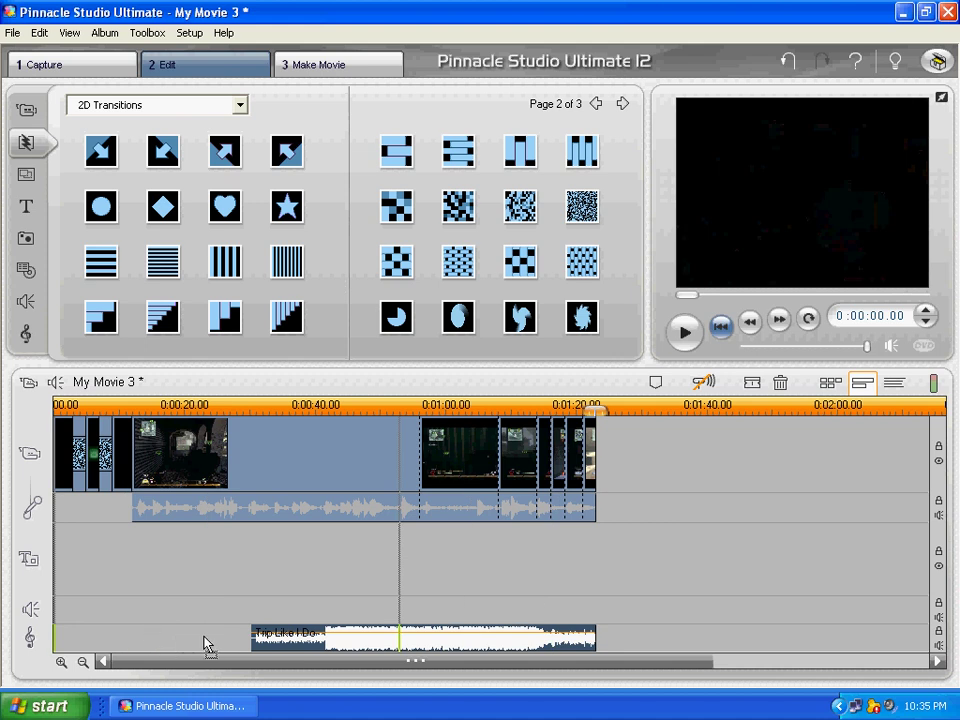
- Scrub the opening seconds and move the music clip back to start at 0:00
click(277, 642)
drag(277, 642, 211, 645)
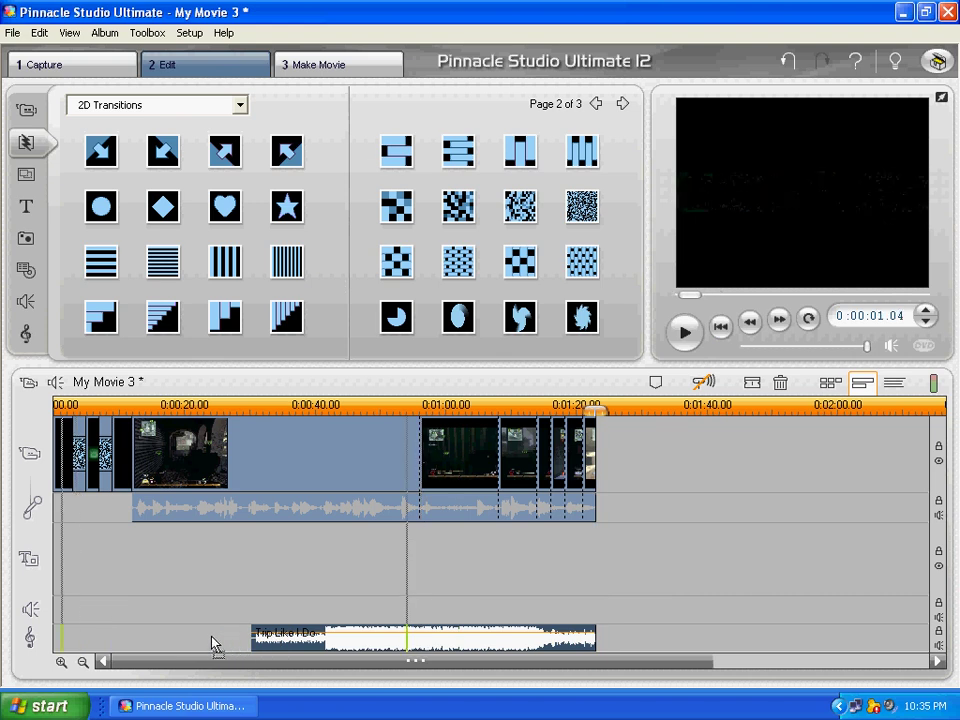
key(Home)
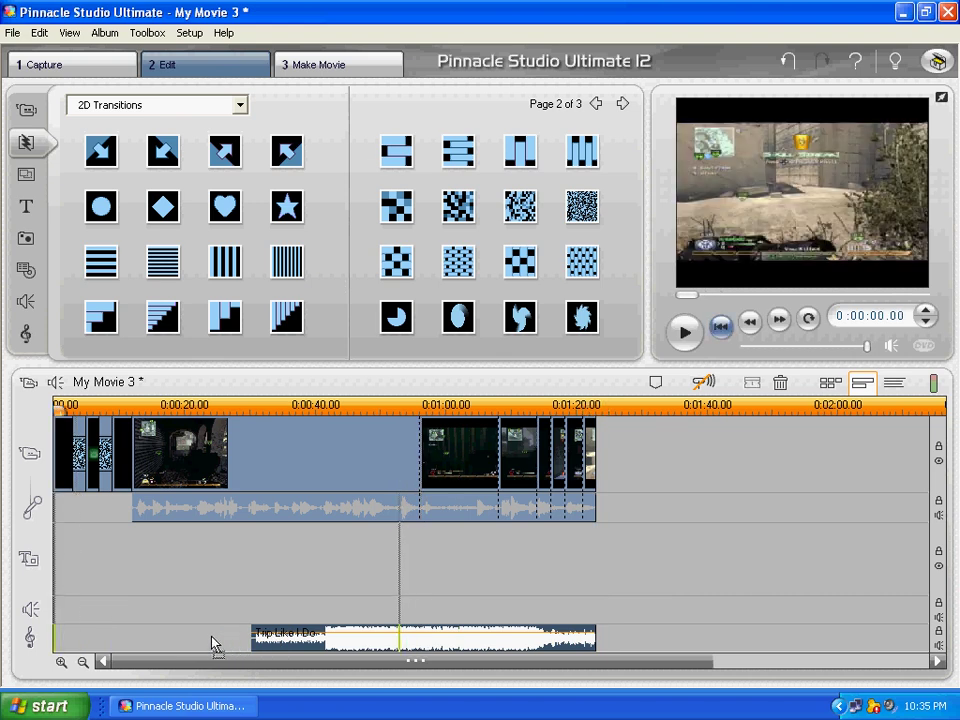
drag(412, 637, 214, 632)
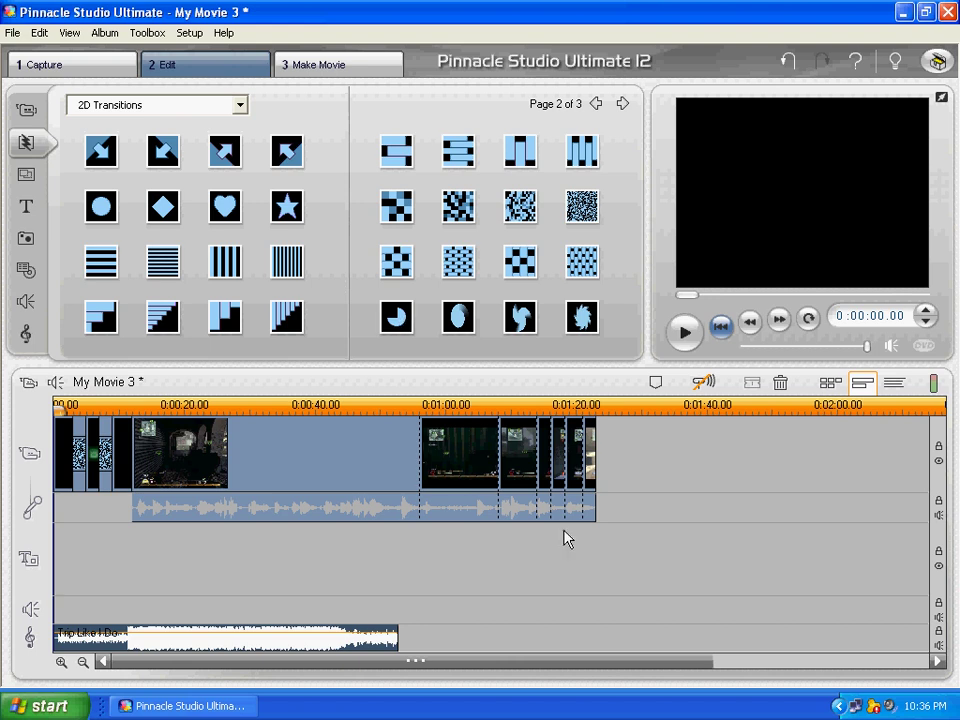
- Marquee-select every video, audio and music clip on the timeline and delete them
drag(629, 635, 73, 467)
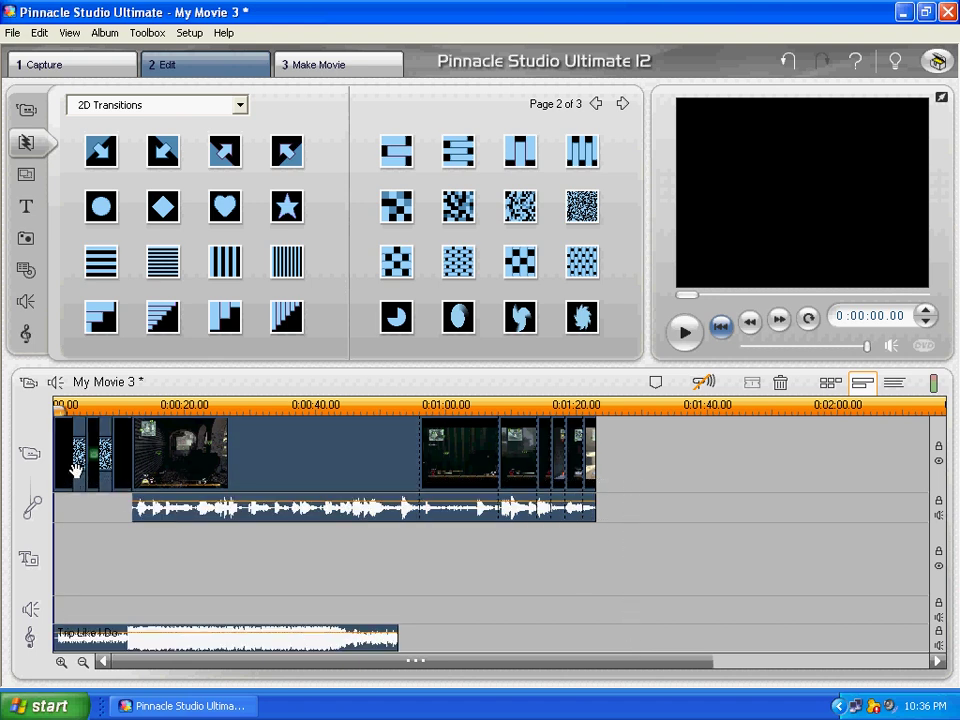
key(Delete)
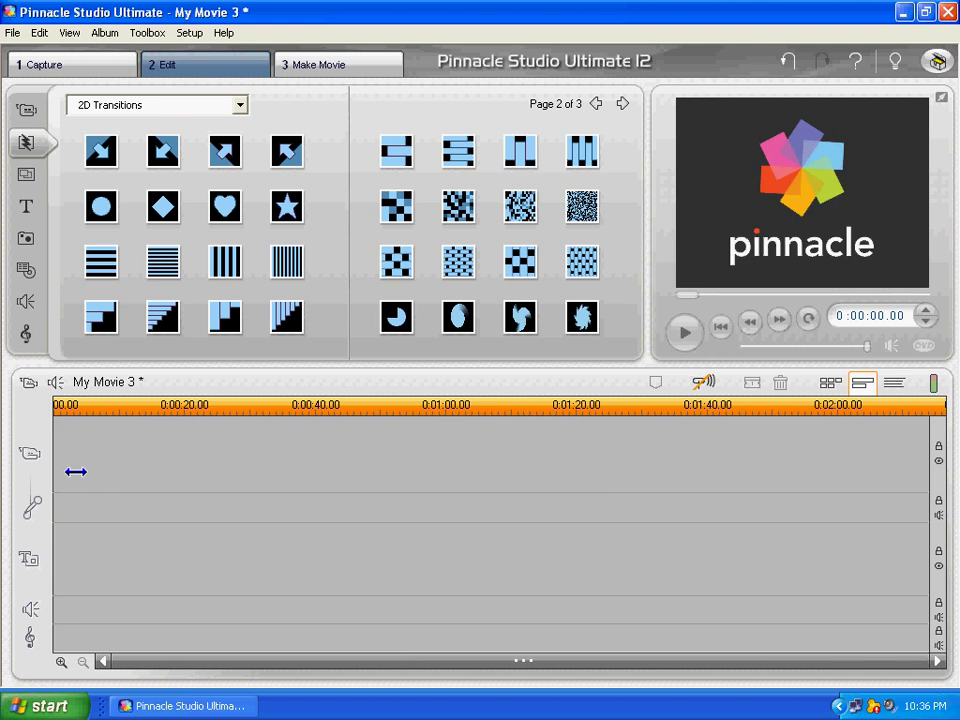